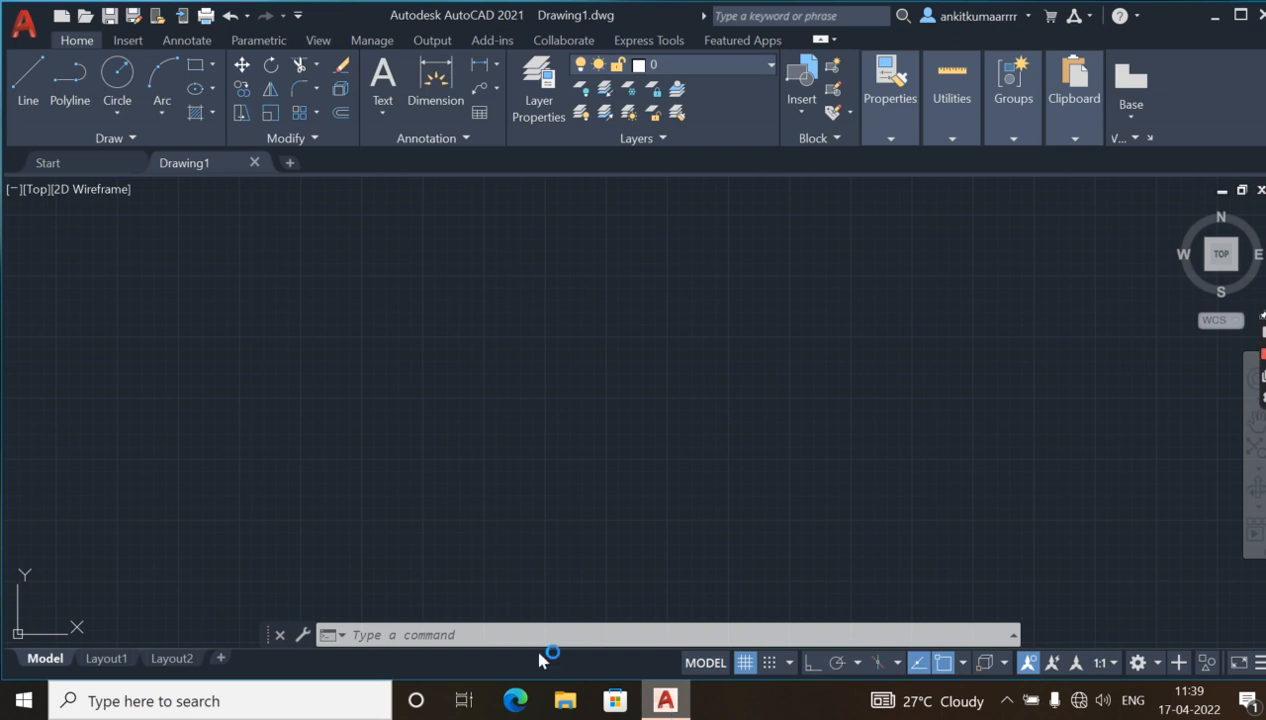
Create a new layer named rRACTUNGLAR.
left_click(542, 106)
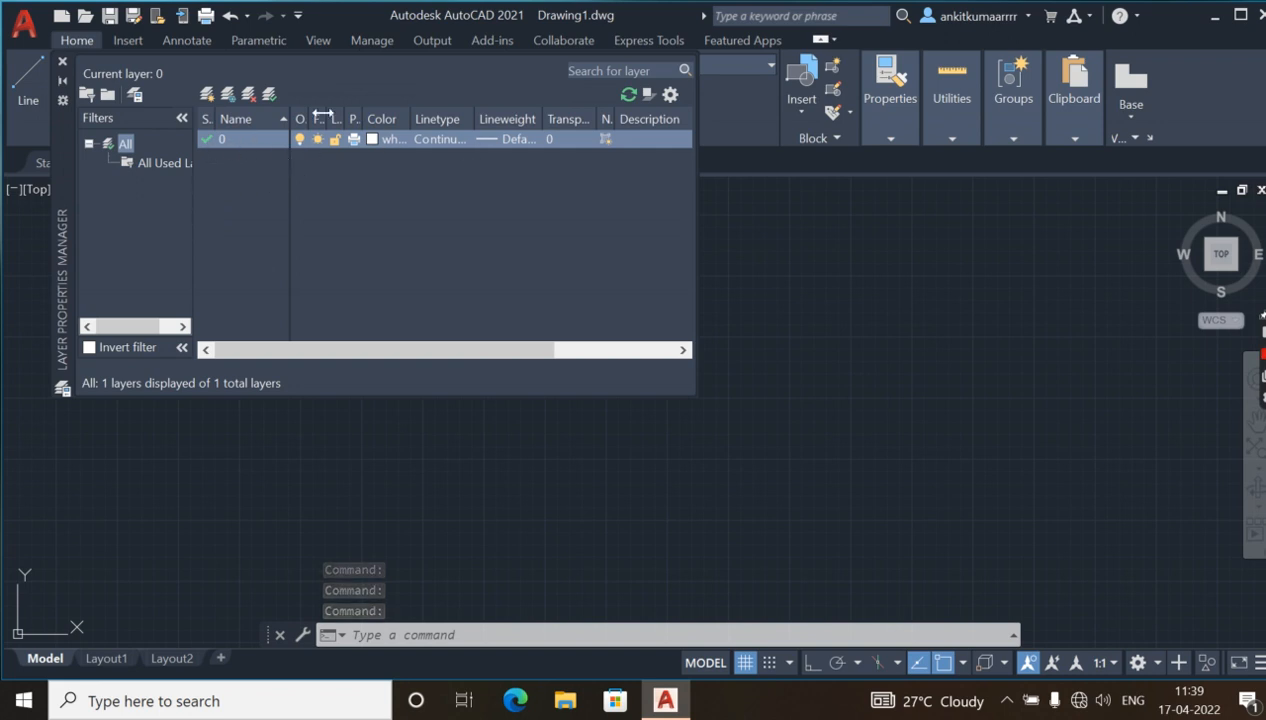
left_click(208, 95)
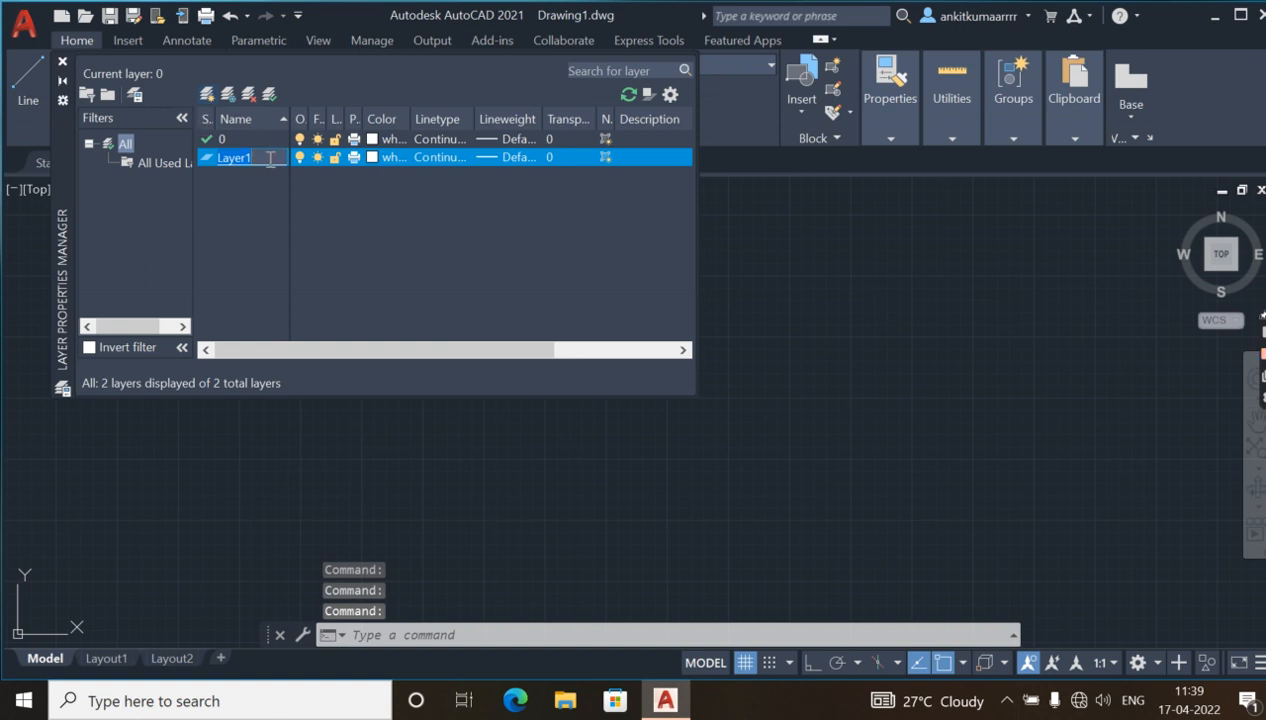
key("BackSpace")
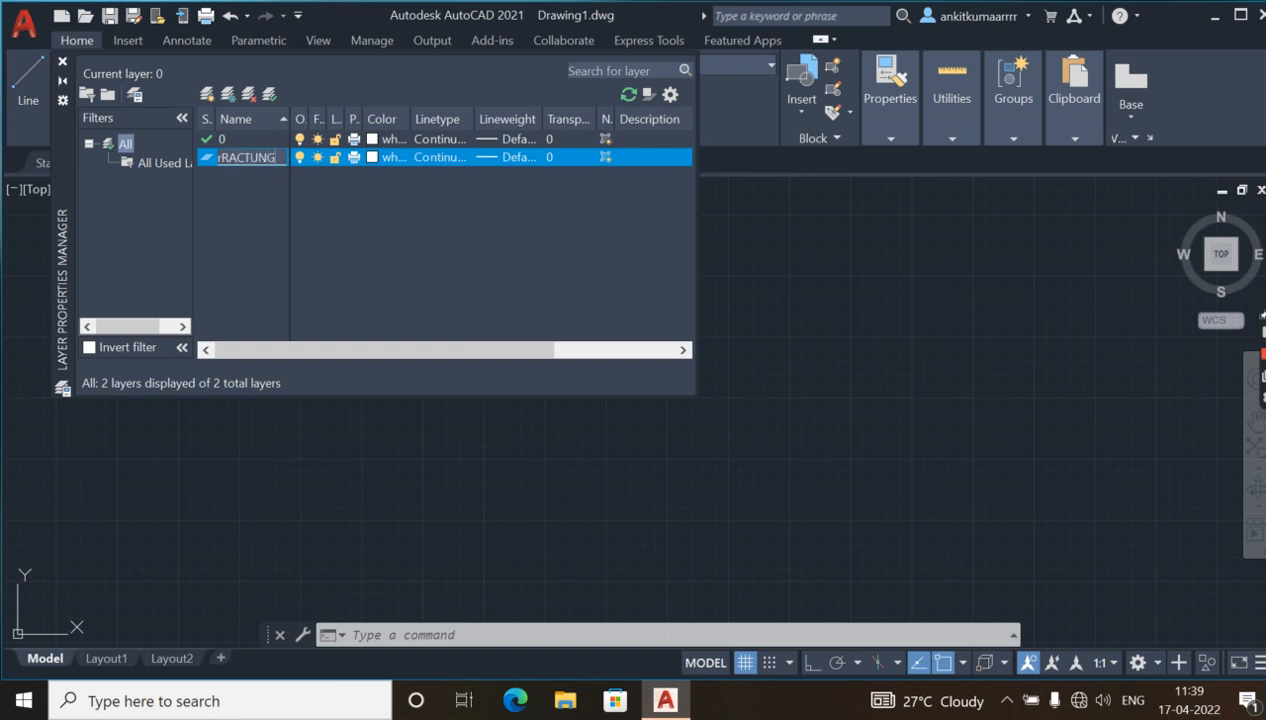
type("R")
Set the colour of the rRACTUNGLAR layer to red.
left_click(371, 160)
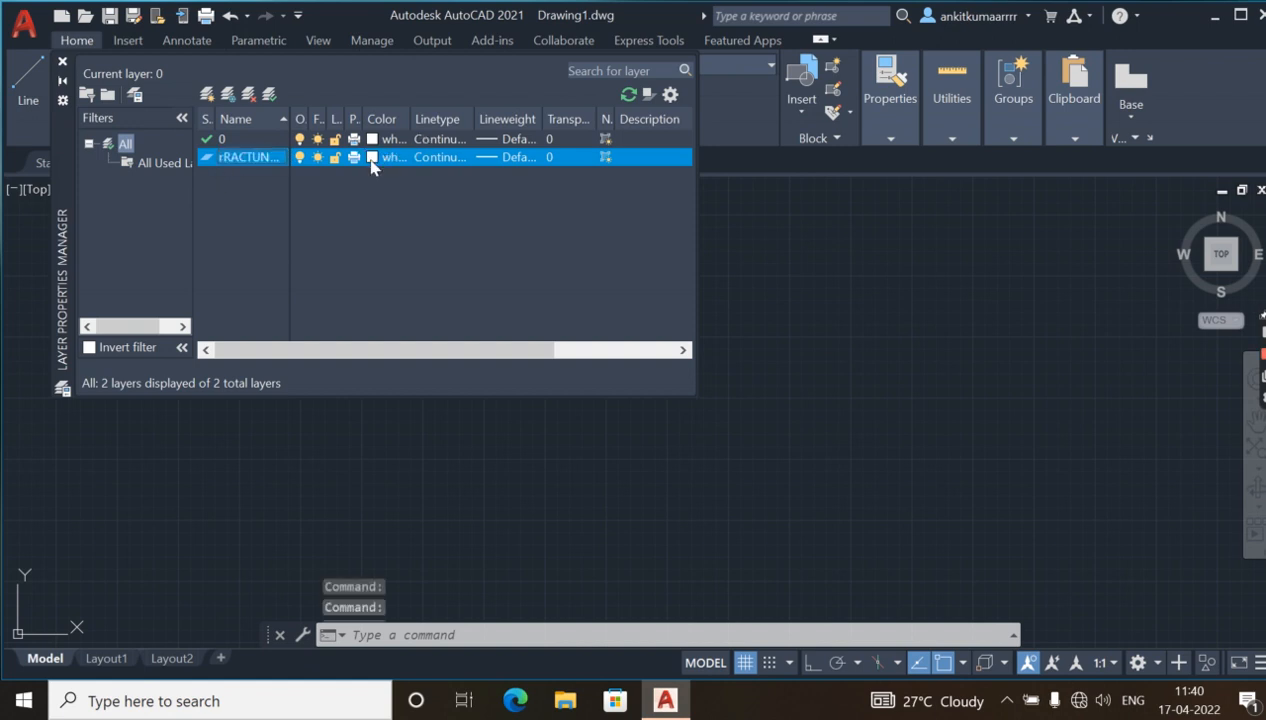
left_click(371, 160)
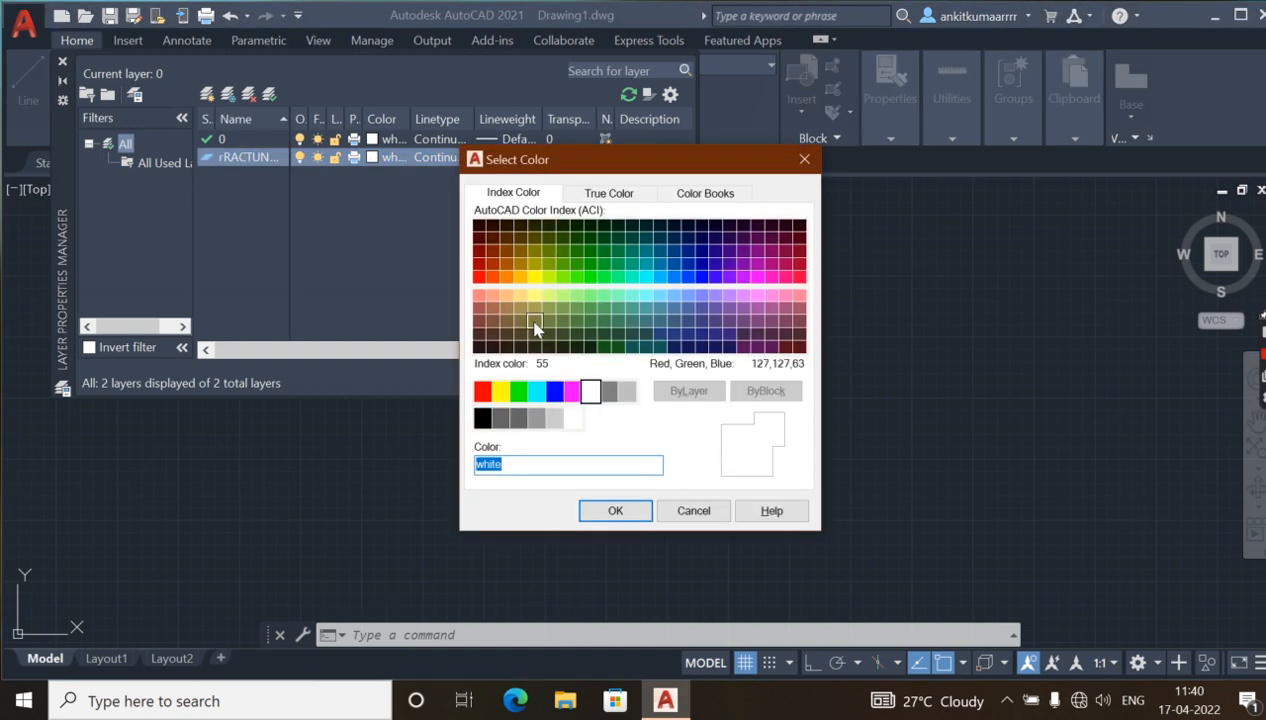
left_click(482, 391)
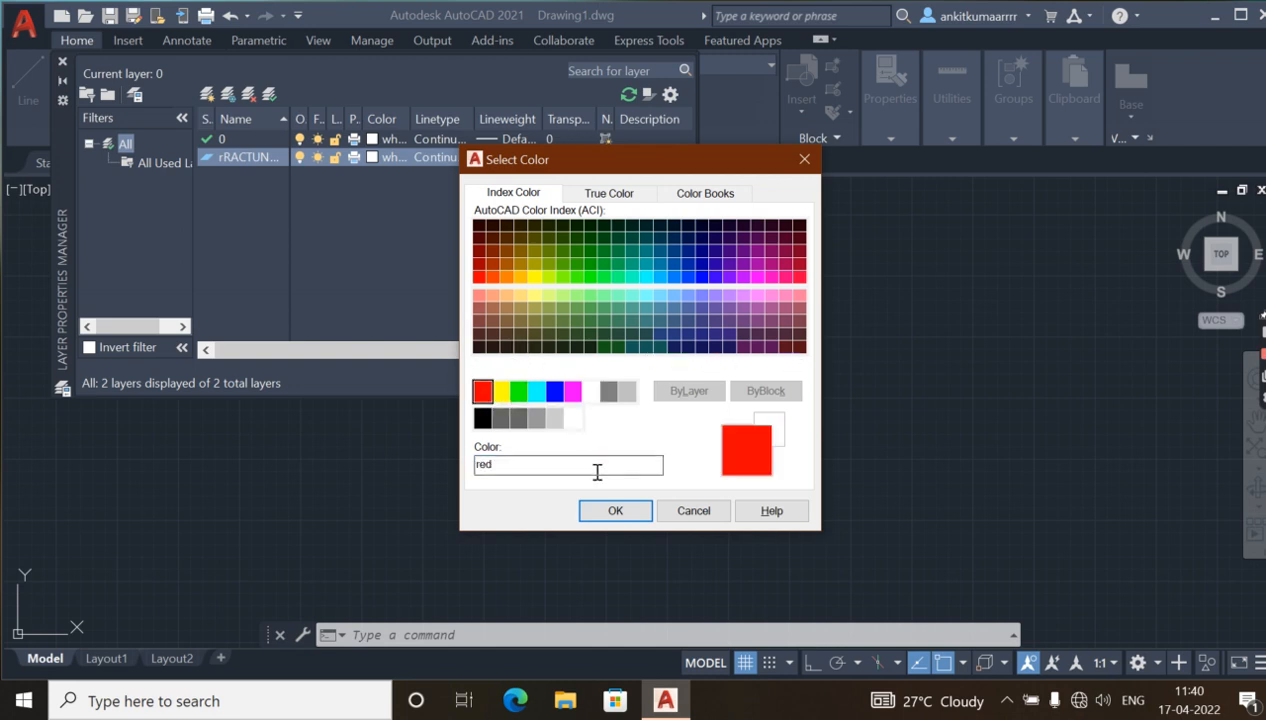
left_click(616, 510)
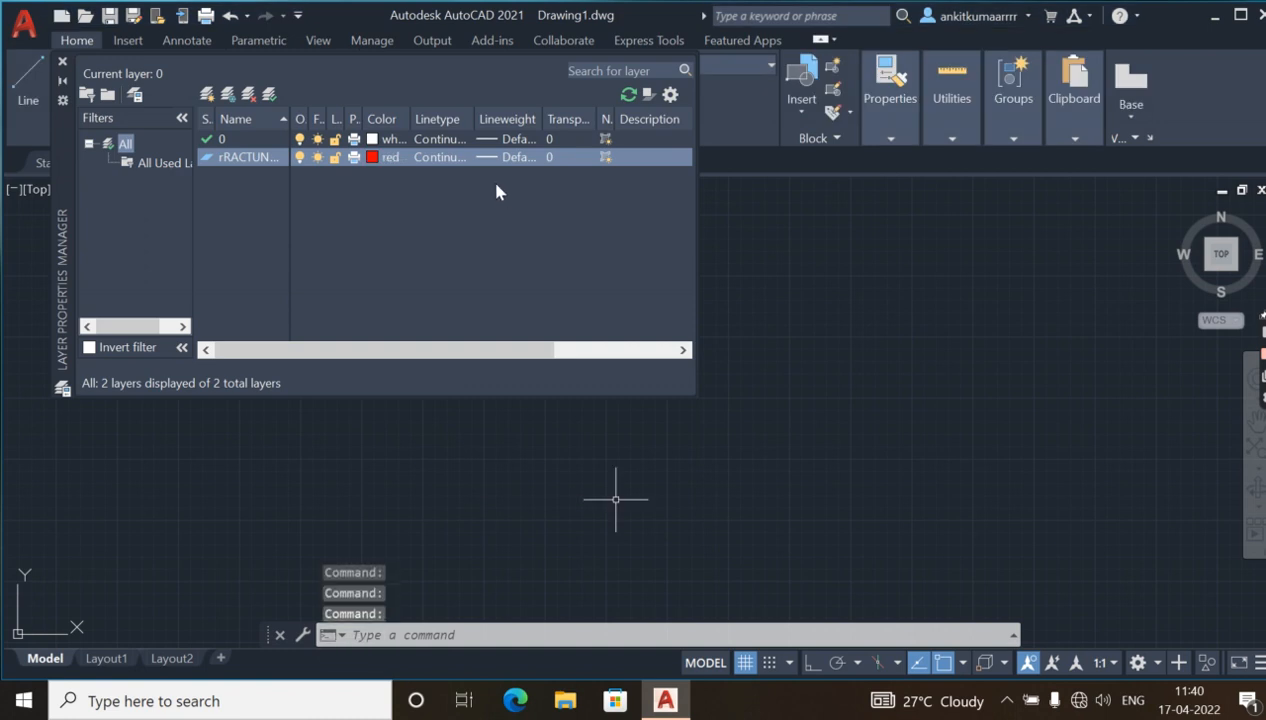
Review the linetype and lineweight choices for the rRACTUNGLAR layer, accepting Continuous and Default.
left_click(432, 159)
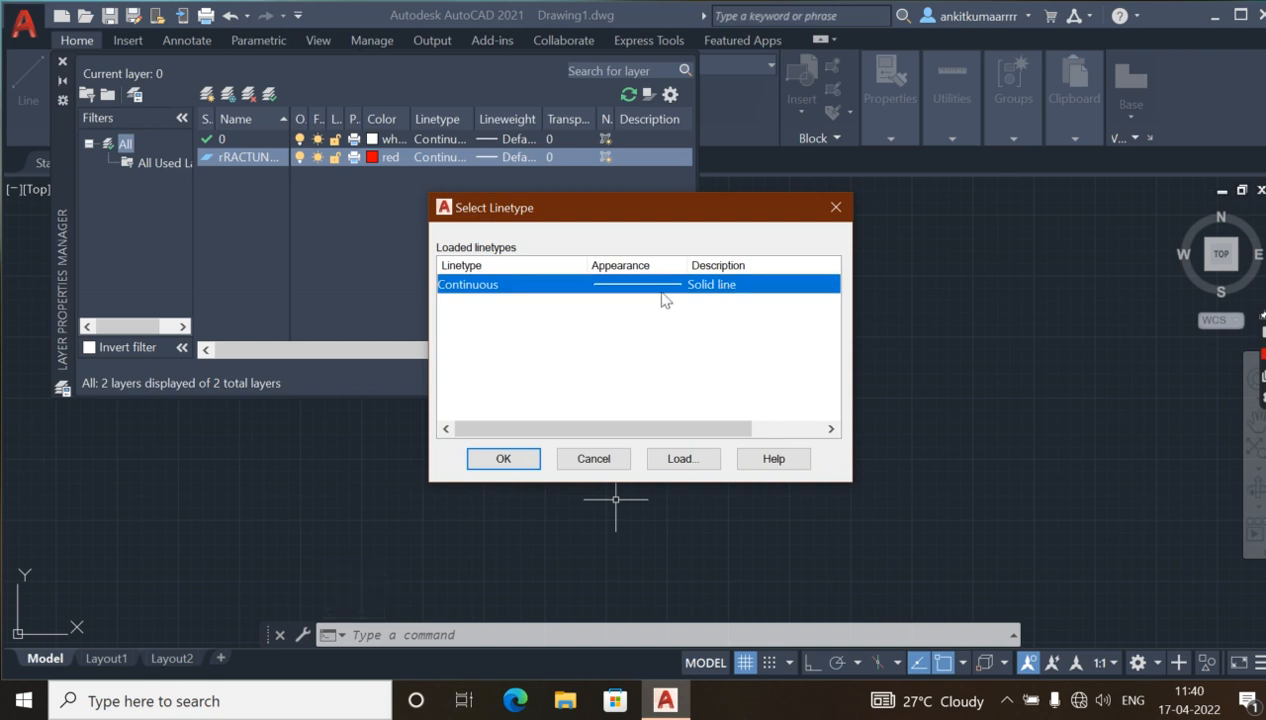
left_click(503, 460)
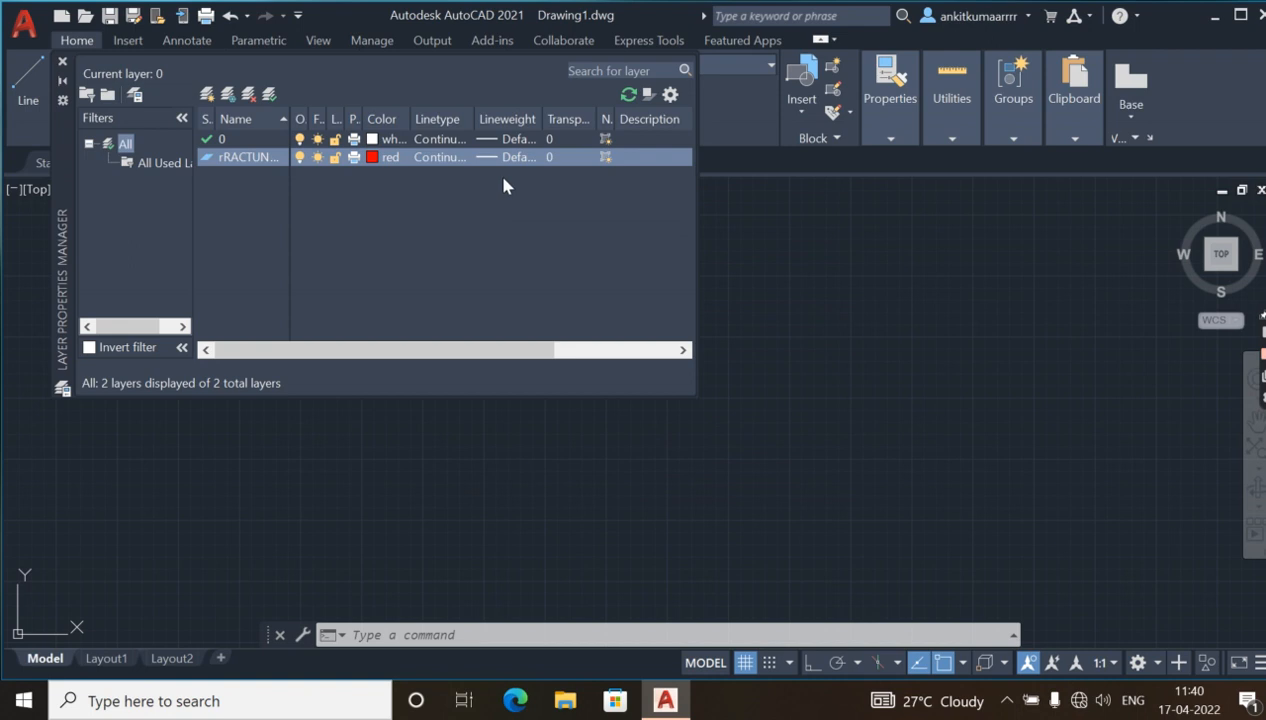
left_click(512, 157)
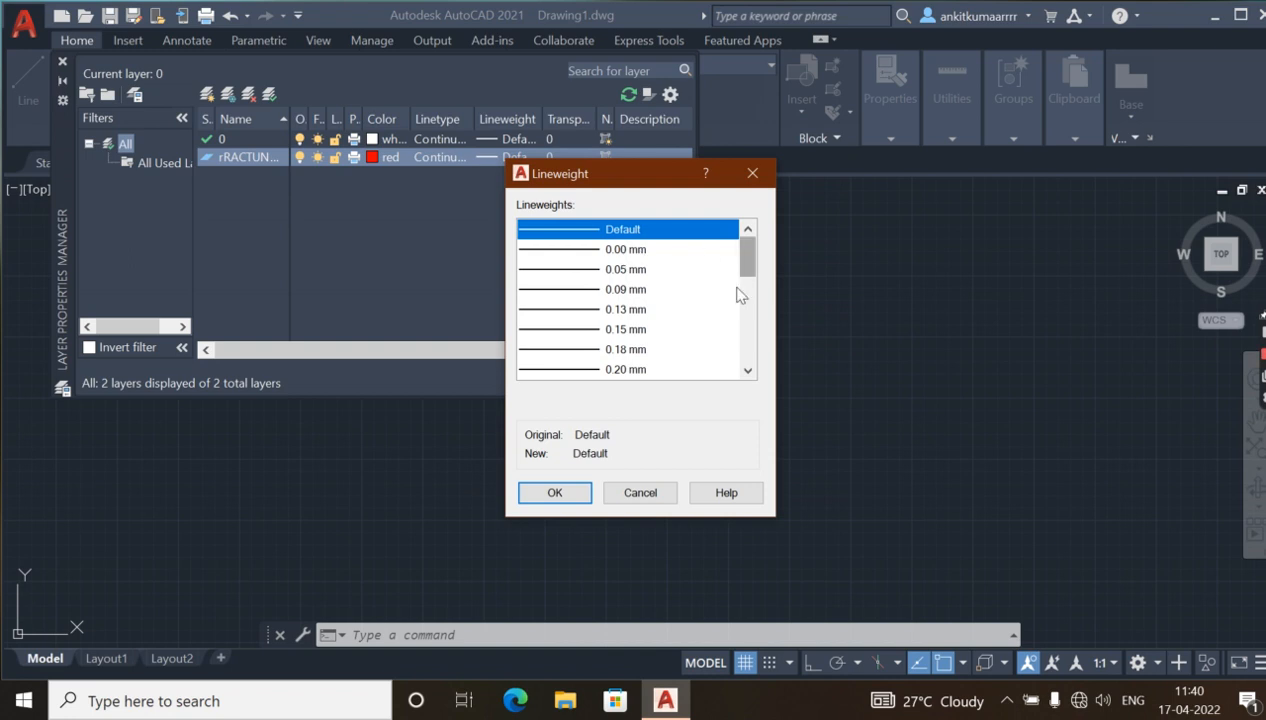
left_click(747, 371)
left_click(747, 371)
left_click(747, 371)
left_click(747, 371)
left_click(747, 371)
left_click(747, 371)
left_click(747, 371)
left_click(747, 371)
left_click(747, 371)
left_click(747, 371)
left_click(747, 371)
left_click(747, 371)
left_click(747, 371)
left_click(747, 371)
left_click(747, 371)
left_click(747, 371)
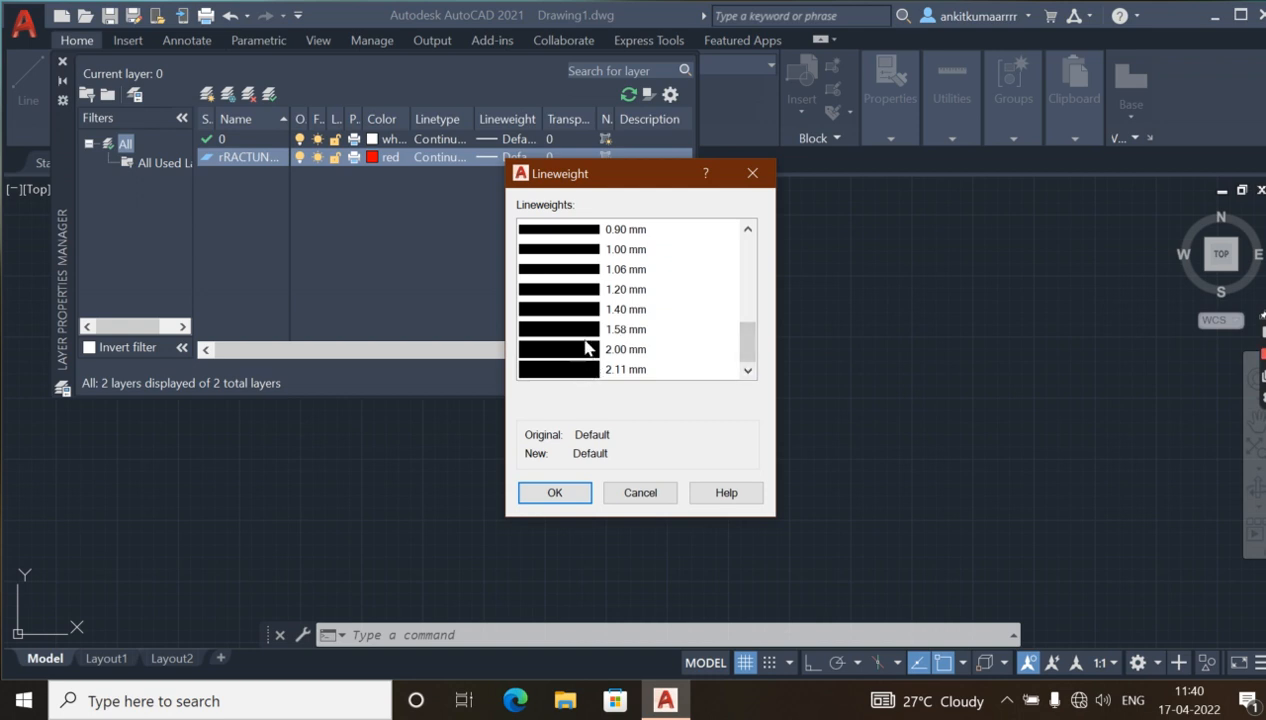
left_click(747, 229)
left_click(747, 229)
left_click(747, 229)
left_click(747, 229)
left_click(747, 229)
left_click(747, 229)
left_click(747, 229)
left_click(747, 229)
left_click(747, 229)
left_click(747, 229)
left_click(747, 229)
left_click(747, 229)
left_click(747, 229)
left_click(747, 229)
left_click(747, 229)
left_click(747, 229)
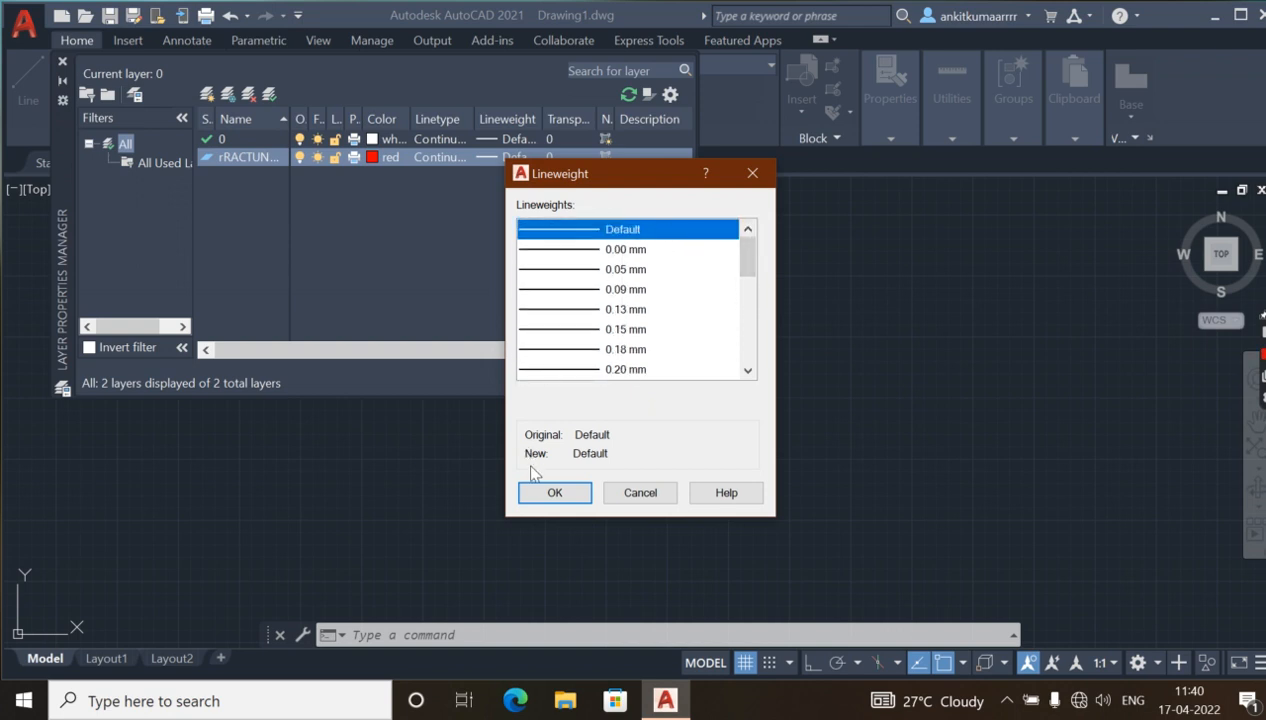
left_click(550, 493)
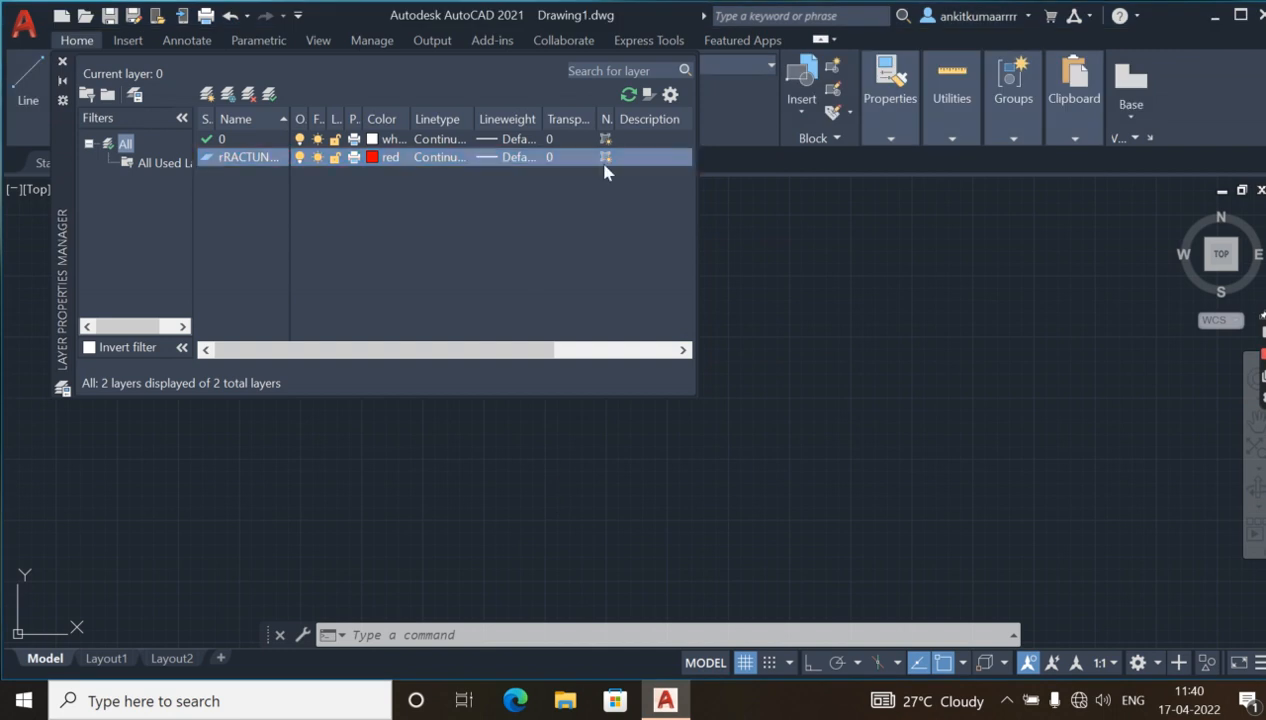
Make rRACTUNGLAR the current layer and draw a rectangle about 1413 by 809 units in the middle of the drawing.
double_click(209, 163)
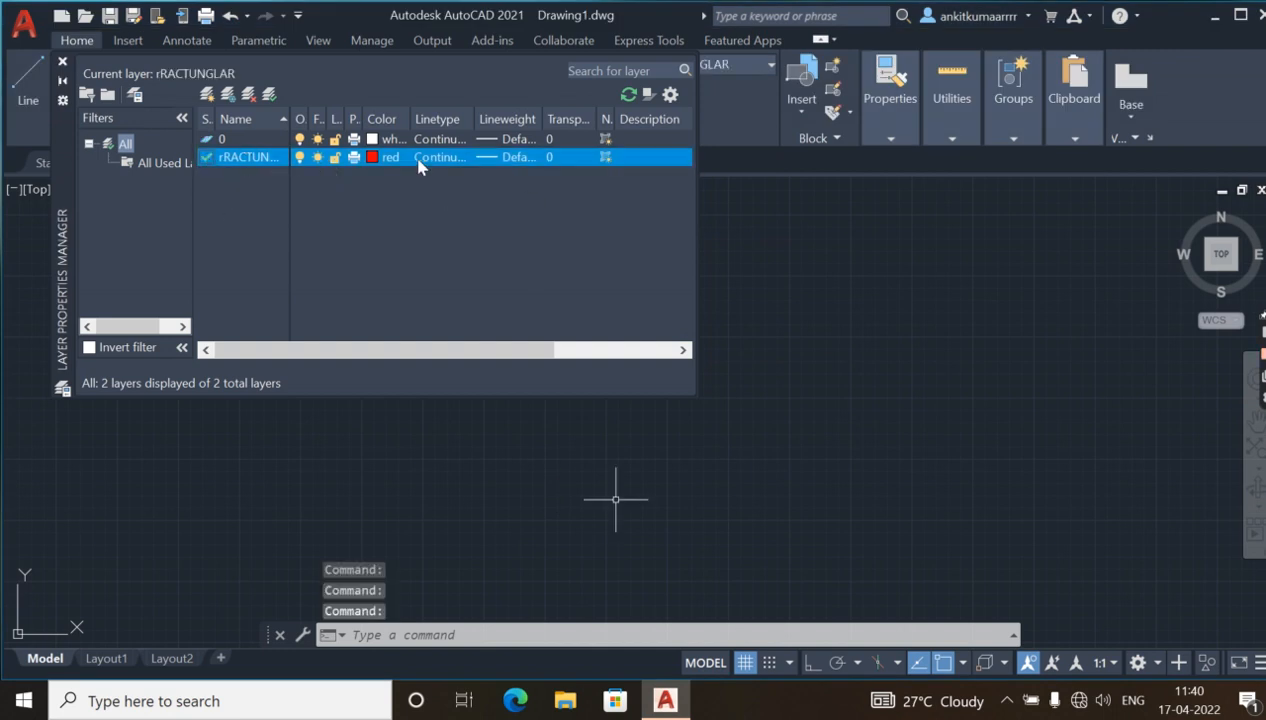
left_click(62, 62)
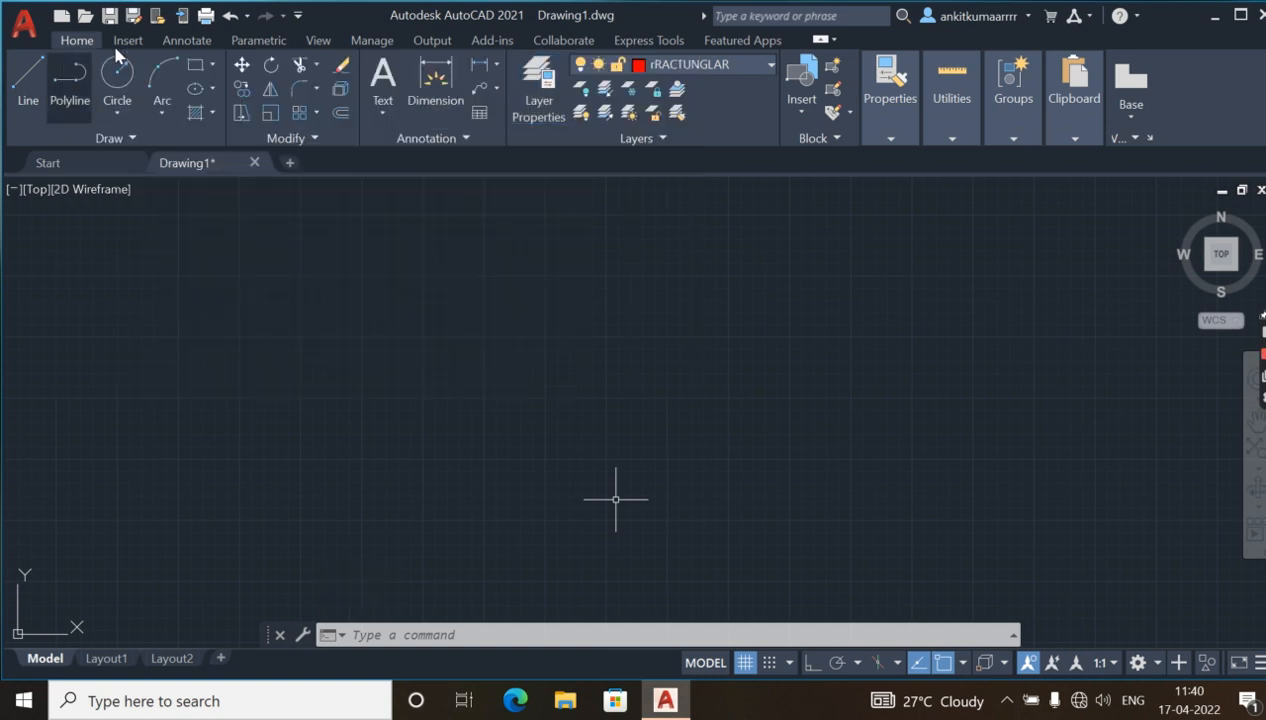
left_click(212, 66)
left_click(218, 97)
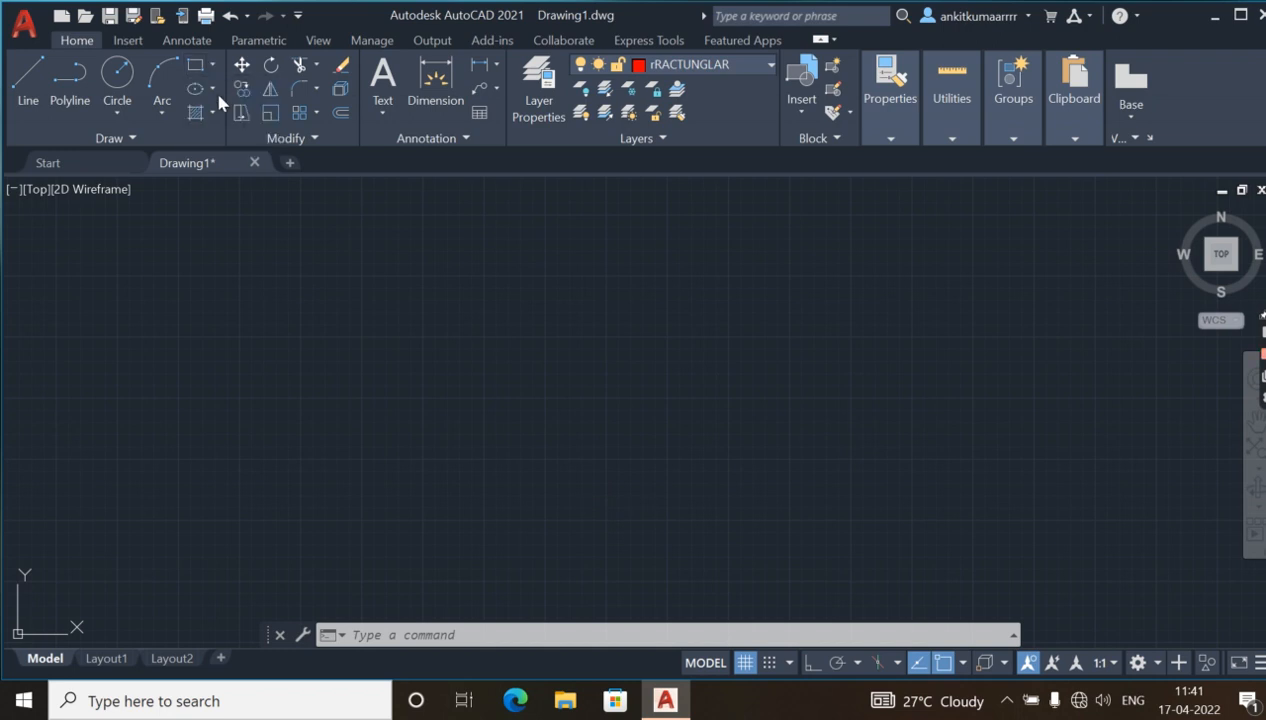
left_click(410, 289)
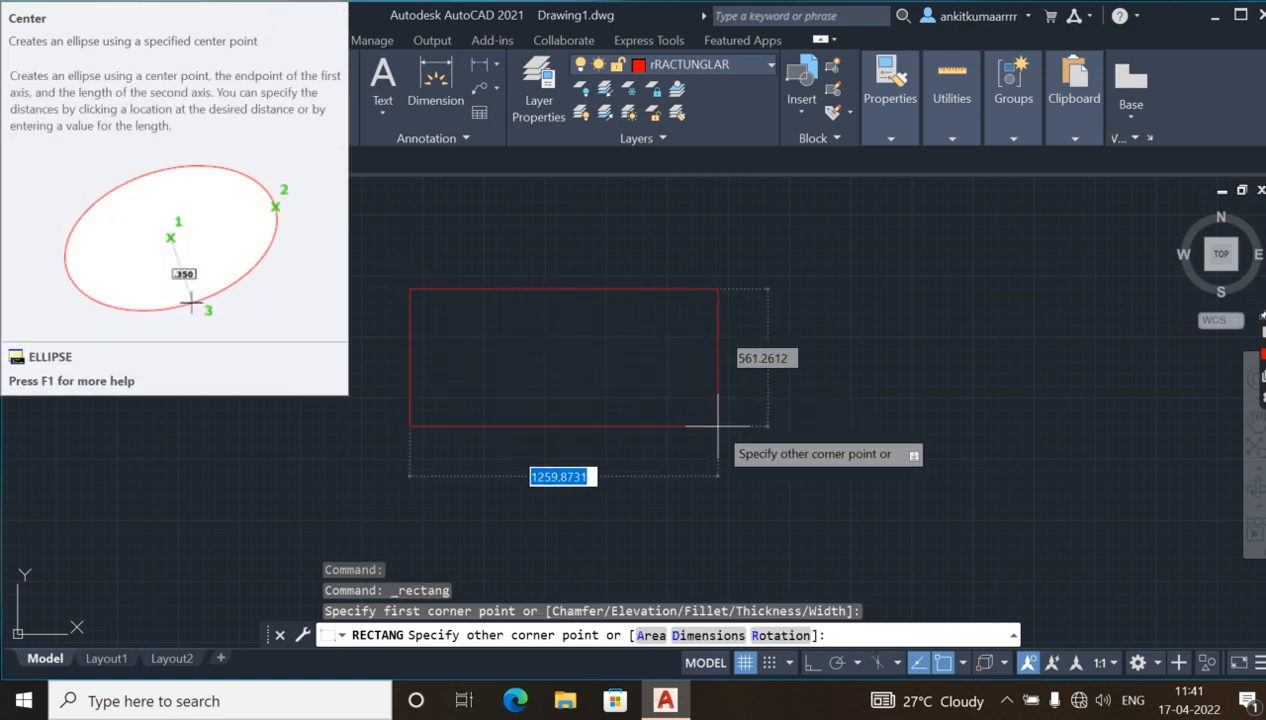
left_click(755, 487)
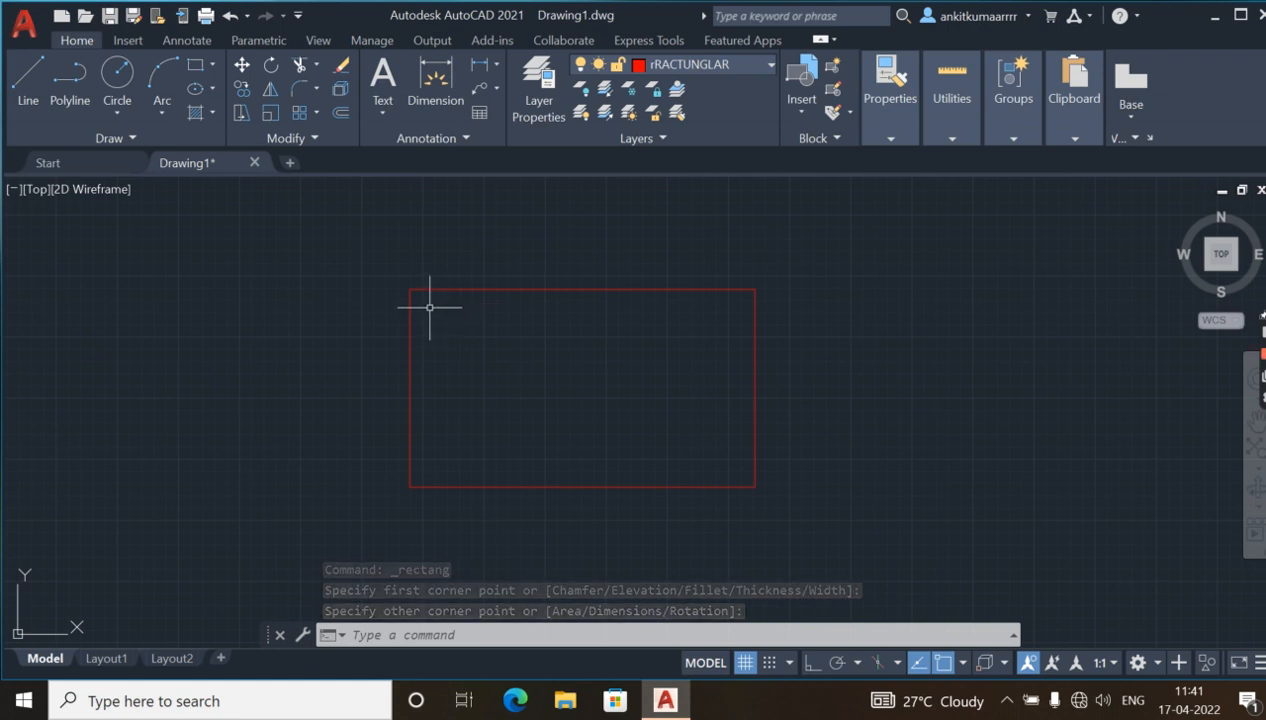
Draw a second rectangle about 1224 by 657 units inside the first one.
mouse_move(430, 307)
left_mouse_down()
mouse_move(579, 379)
mouse_move(537, 404)
left_mouse_up()
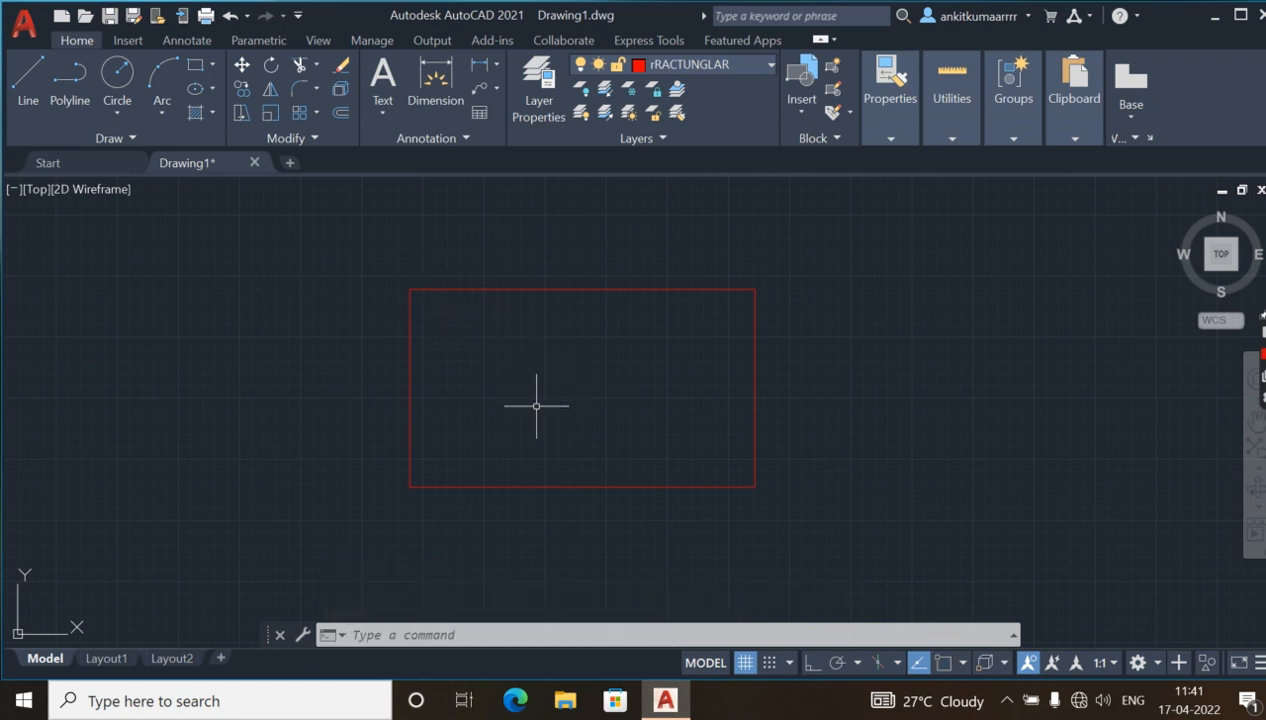
left_click(211, 66)
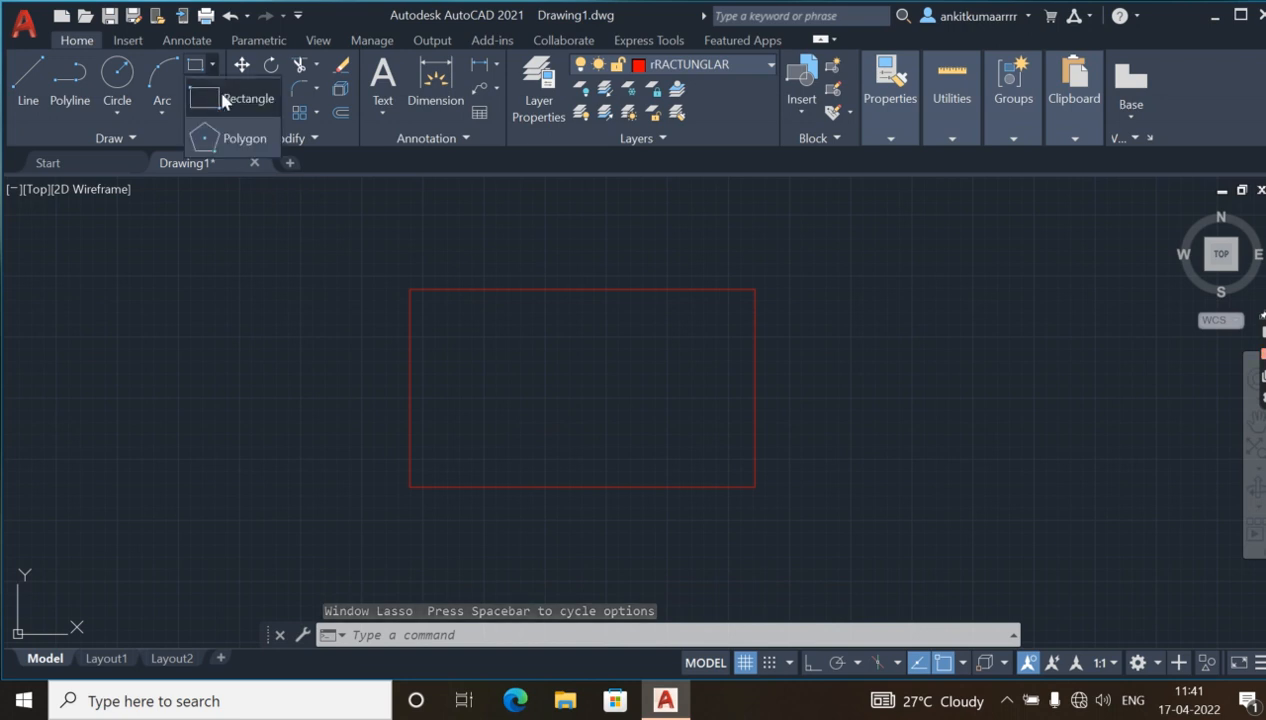
left_click(216, 84)
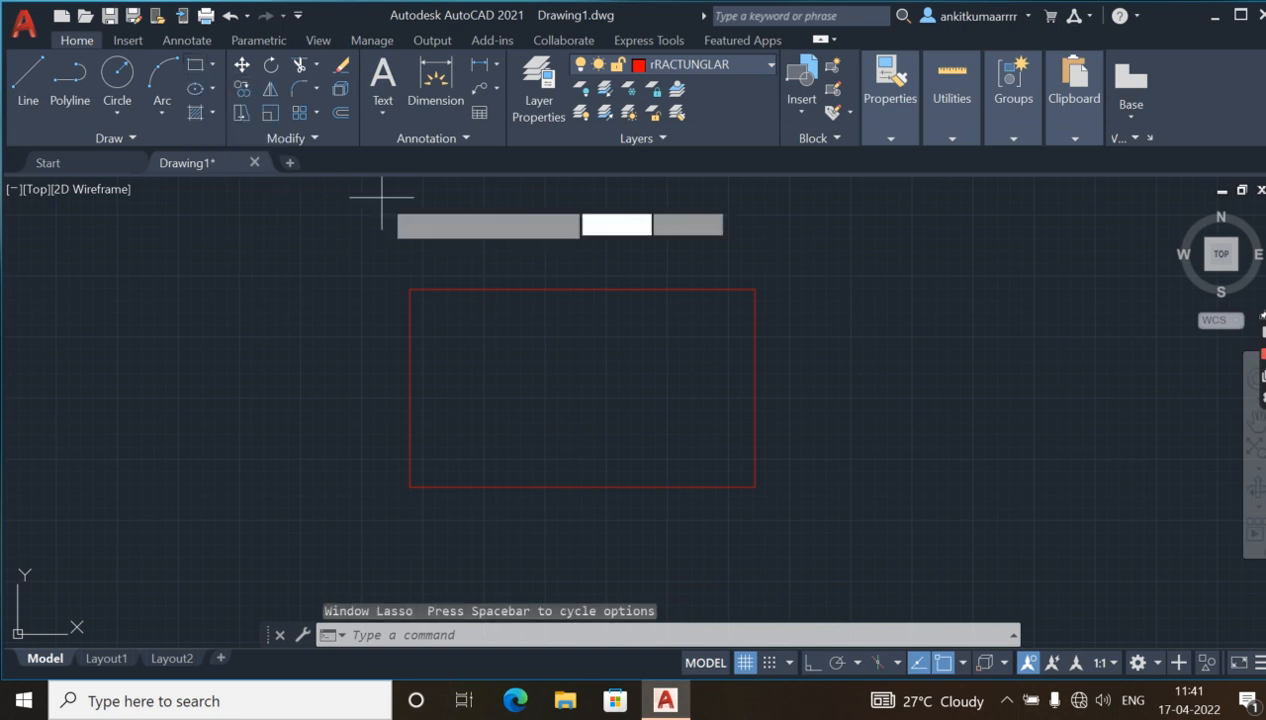
left_click(437, 310)
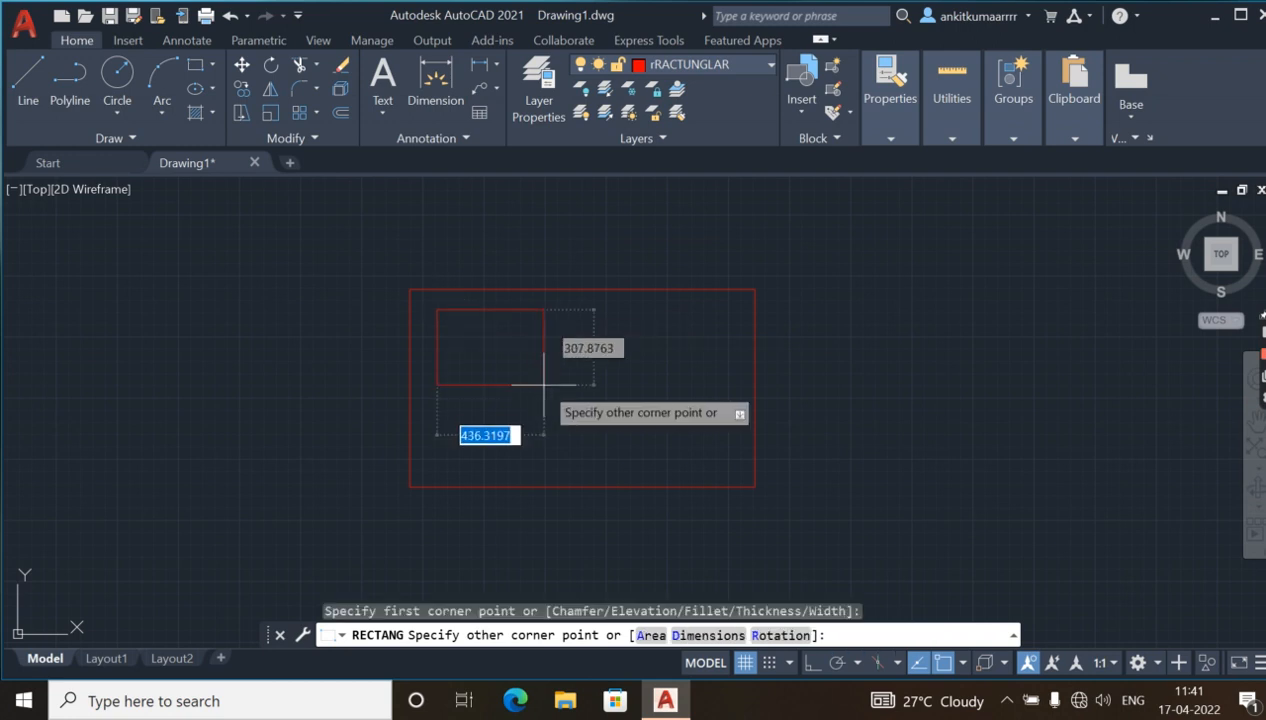
left_click(737, 469)
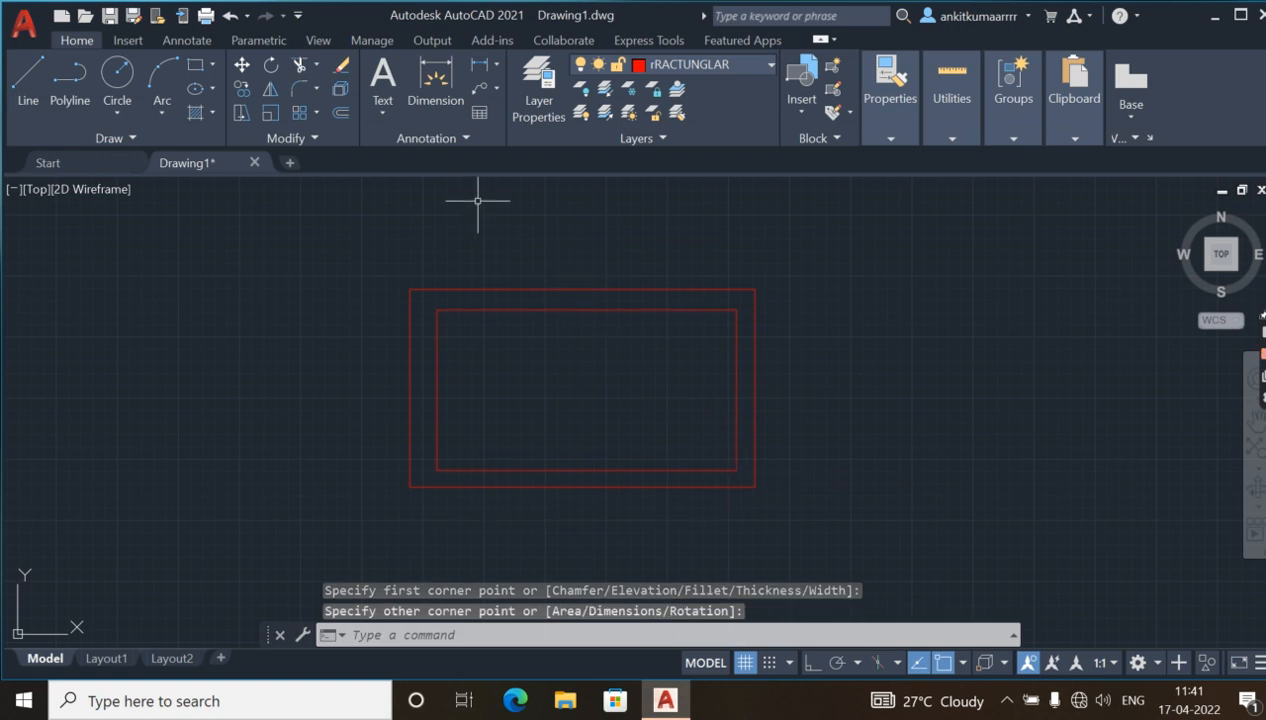
Create a new layer named CIRCLE and set its colour to green.
left_click(540, 100)
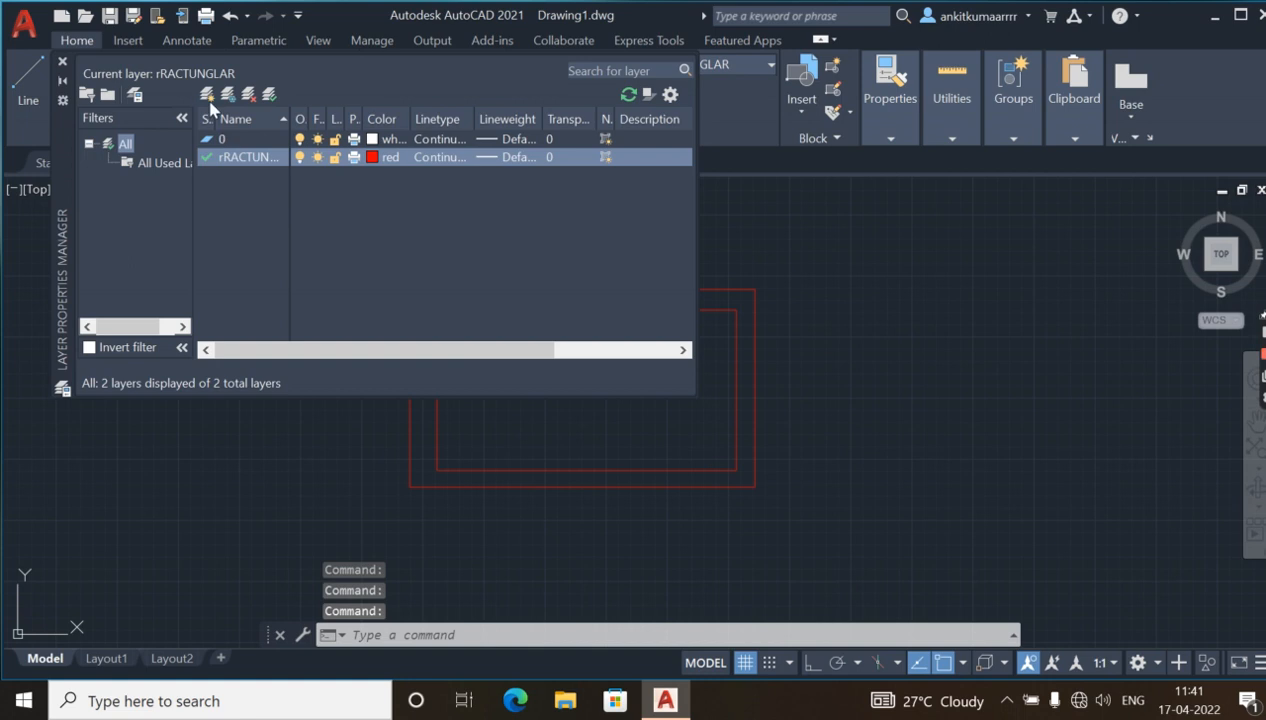
left_click(208, 94)
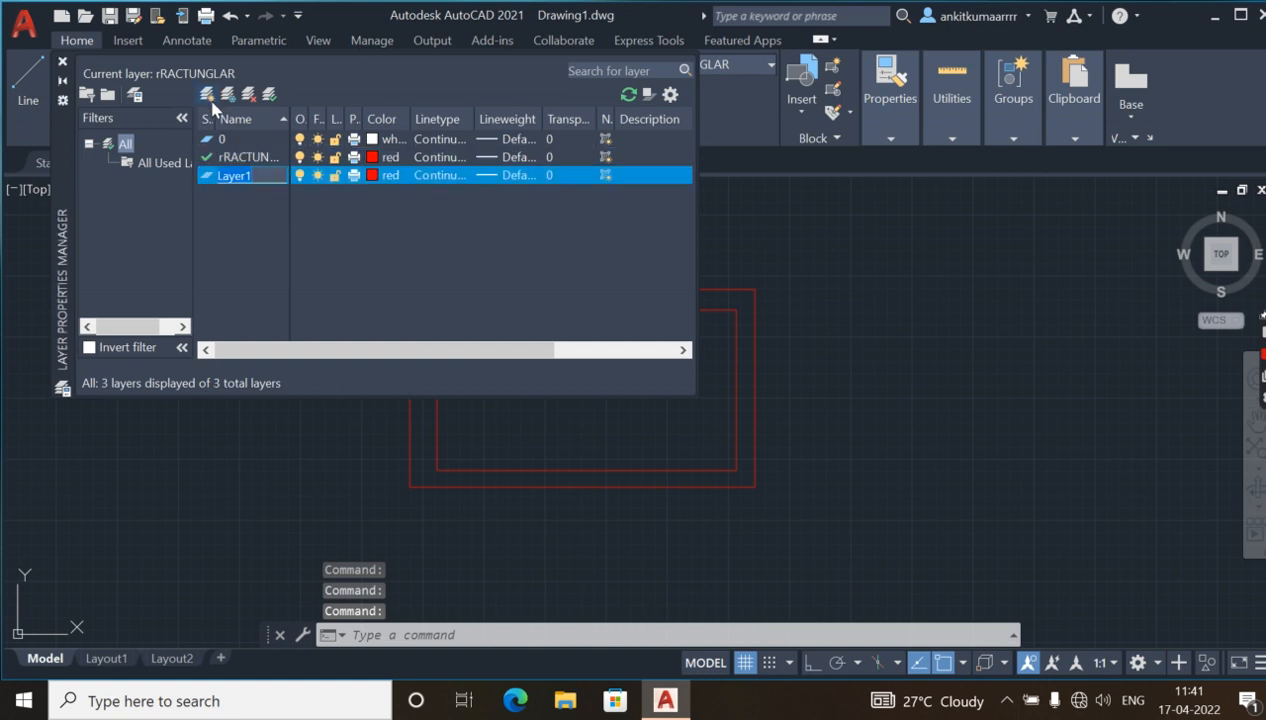
key("BackSpace")
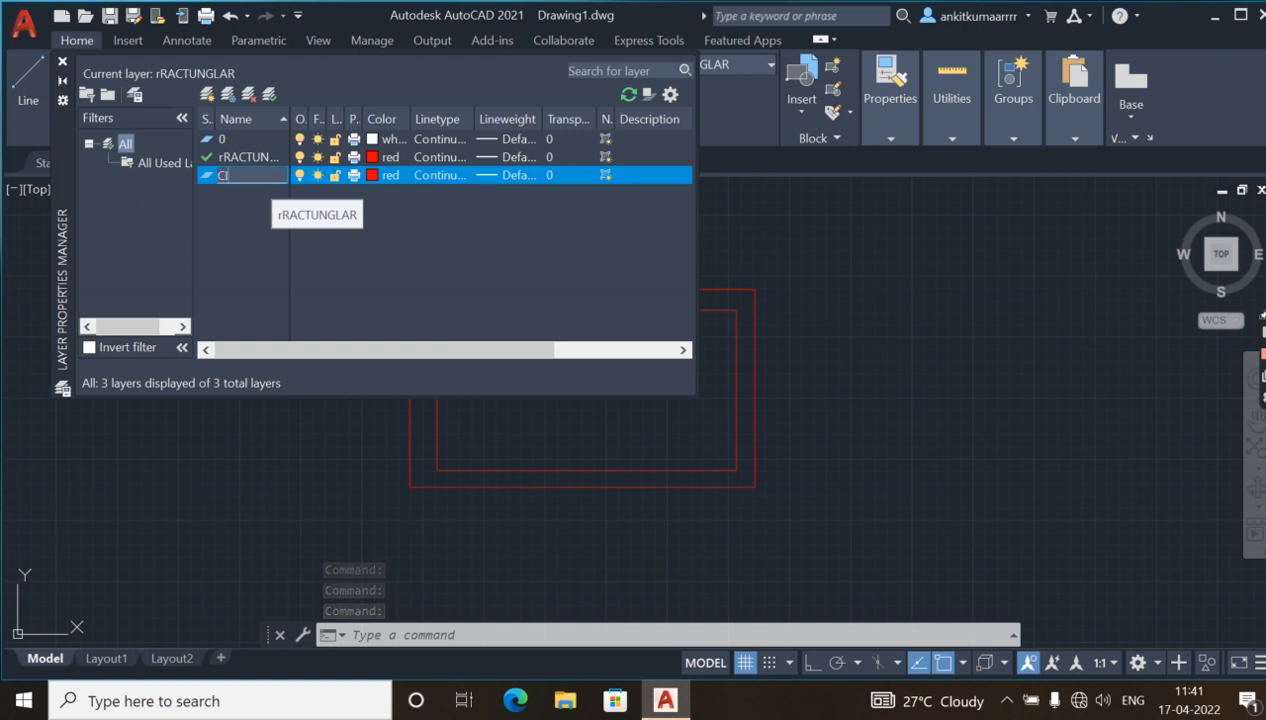
type("CIRCLE")
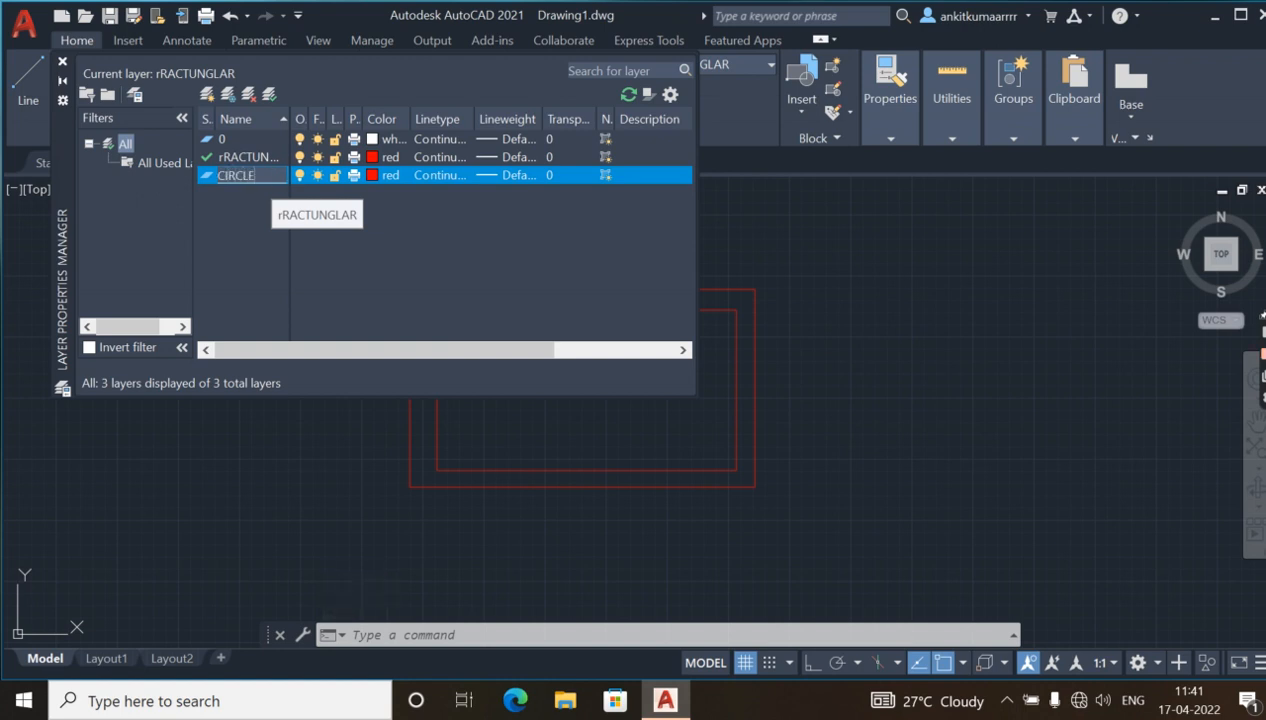
left_click(377, 178)
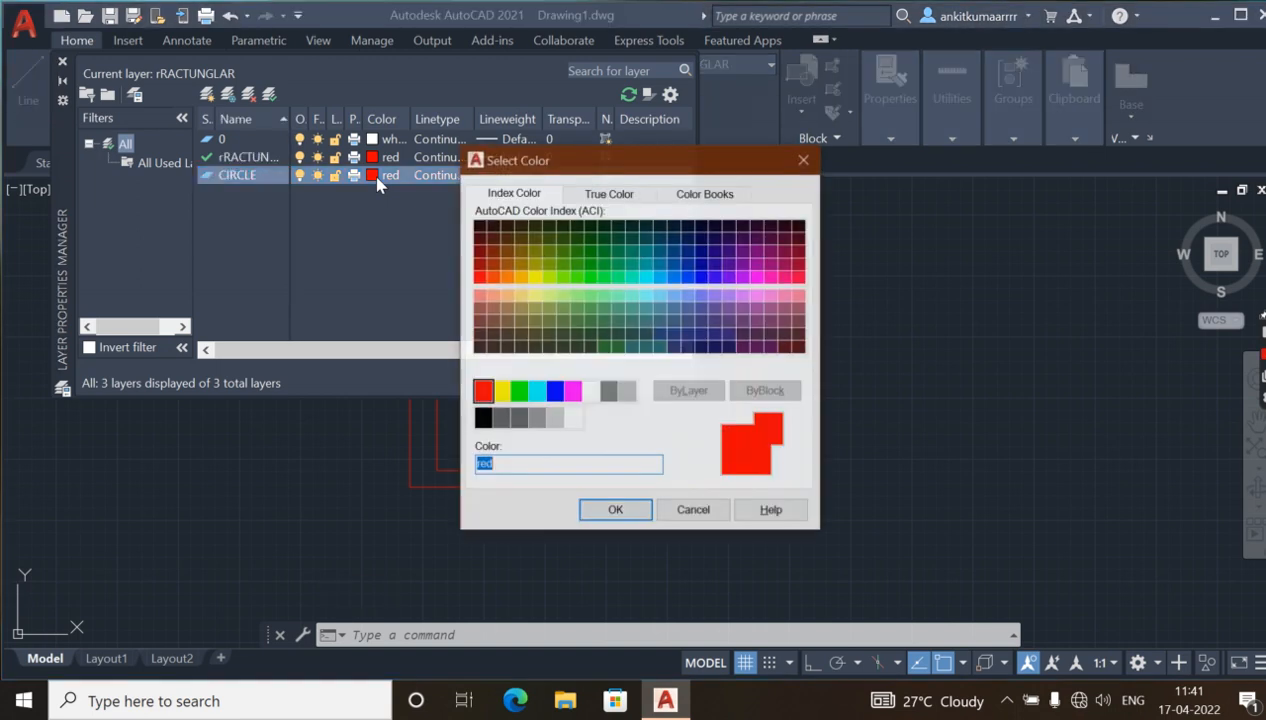
left_click(524, 392)
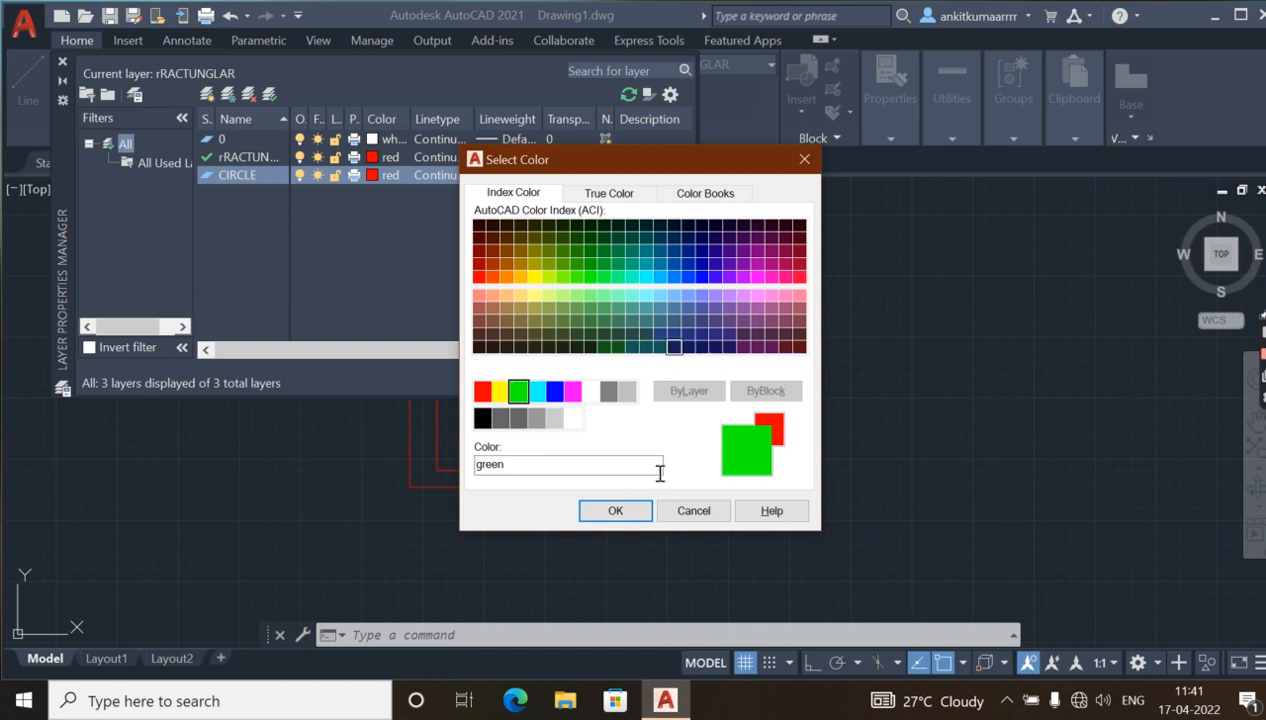
left_click(615, 511)
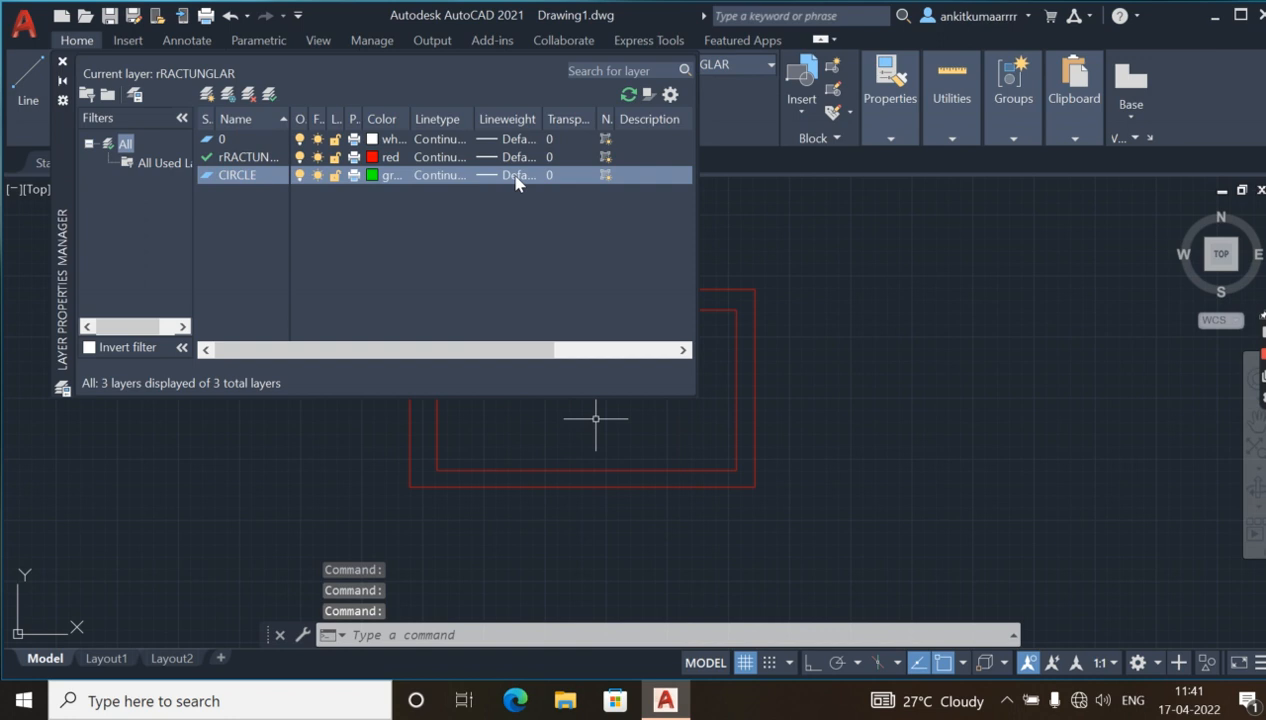
Set the CIRCLE layer's lineweight to 0.00 mm and close the layer manager.
left_click(517, 177)
left_click(591, 251)
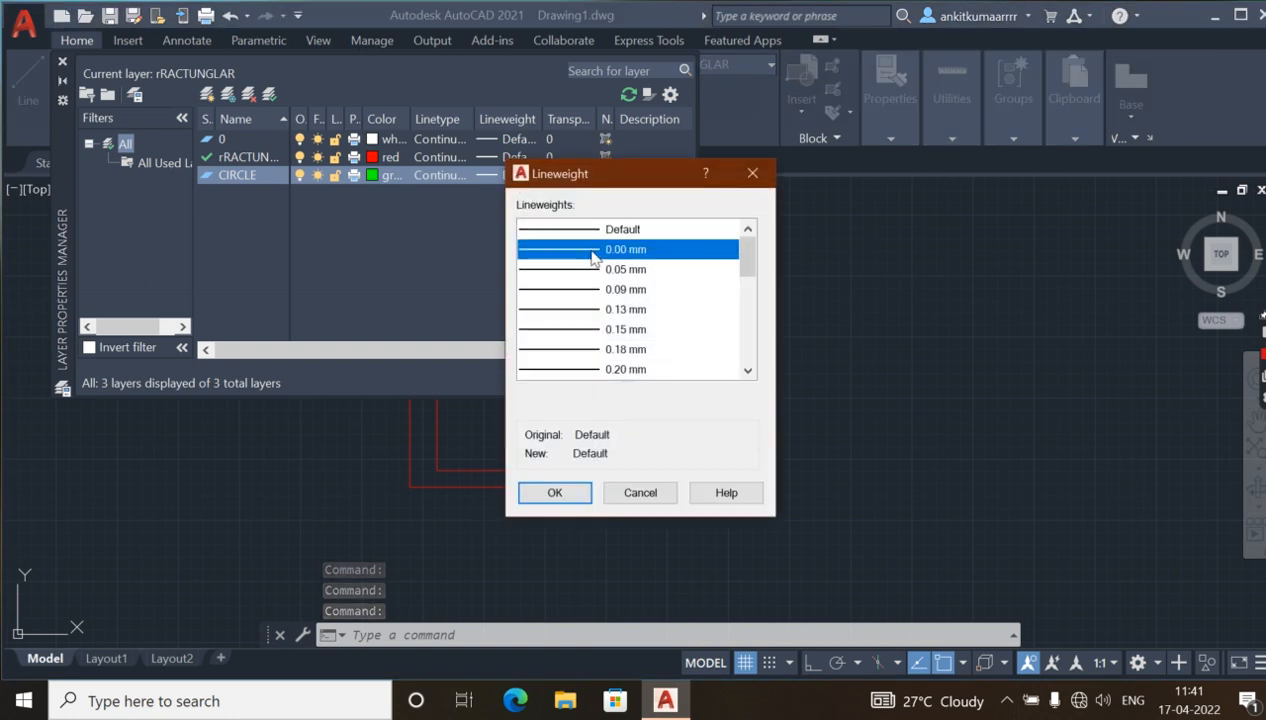
left_click(556, 493)
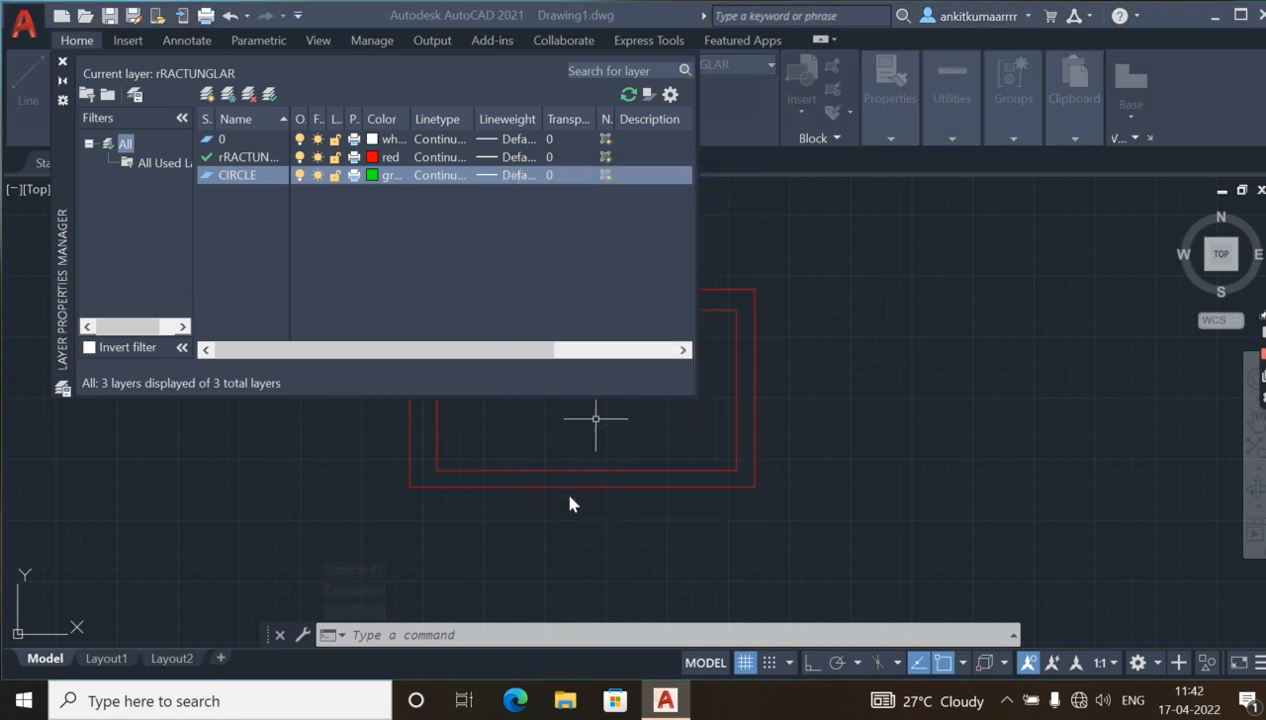
left_click(63, 65)
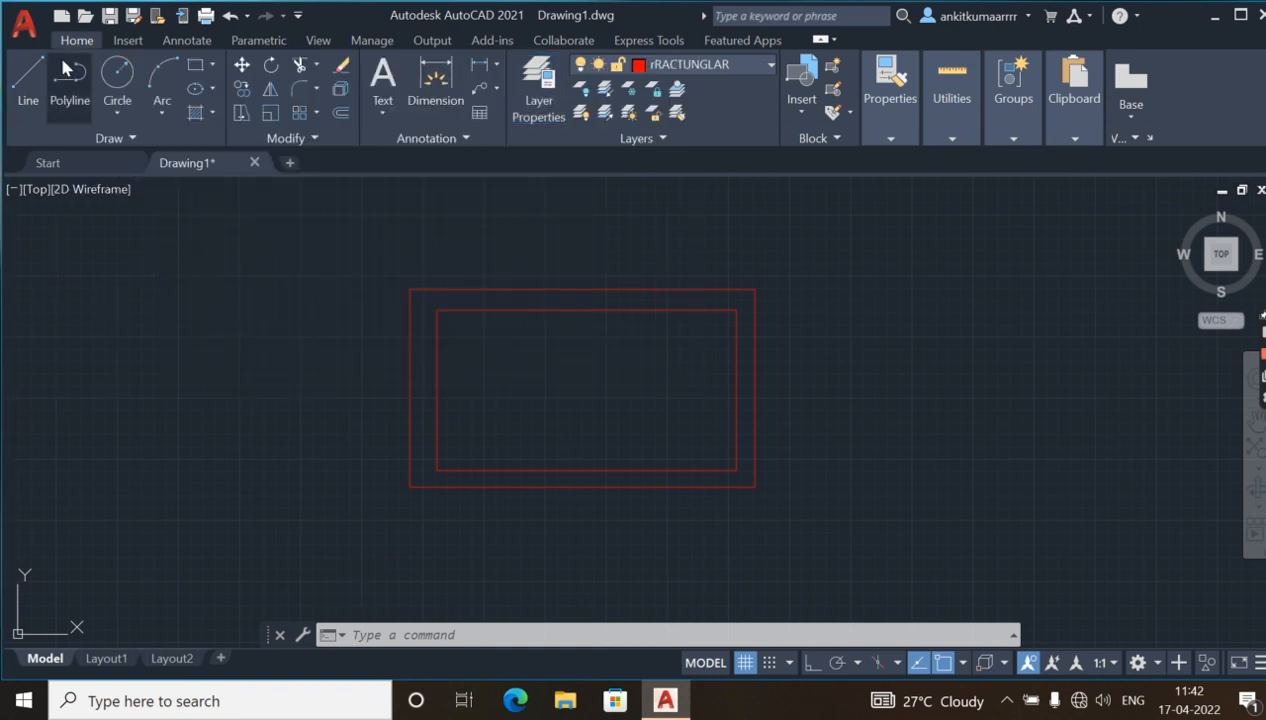
Draw a circle with a radius of about 262 units in the upper-left part of the inner rectangle.
left_click(120, 118)
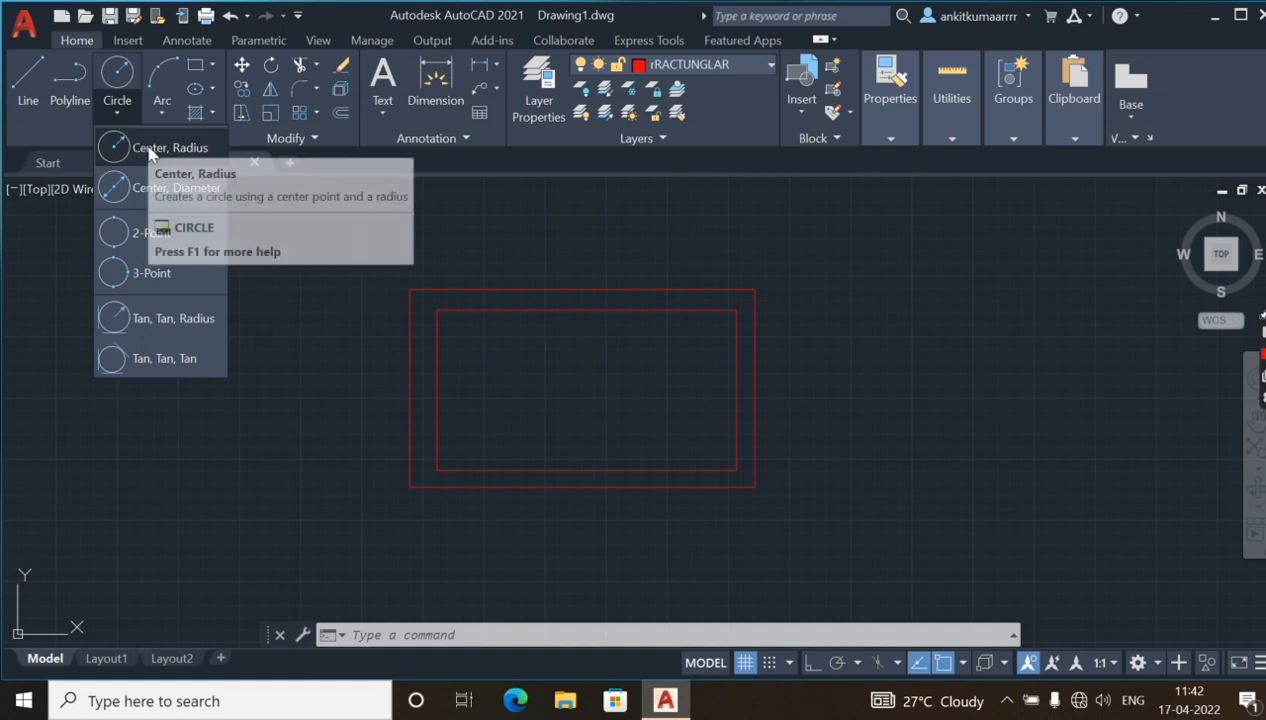
left_click(148, 148)
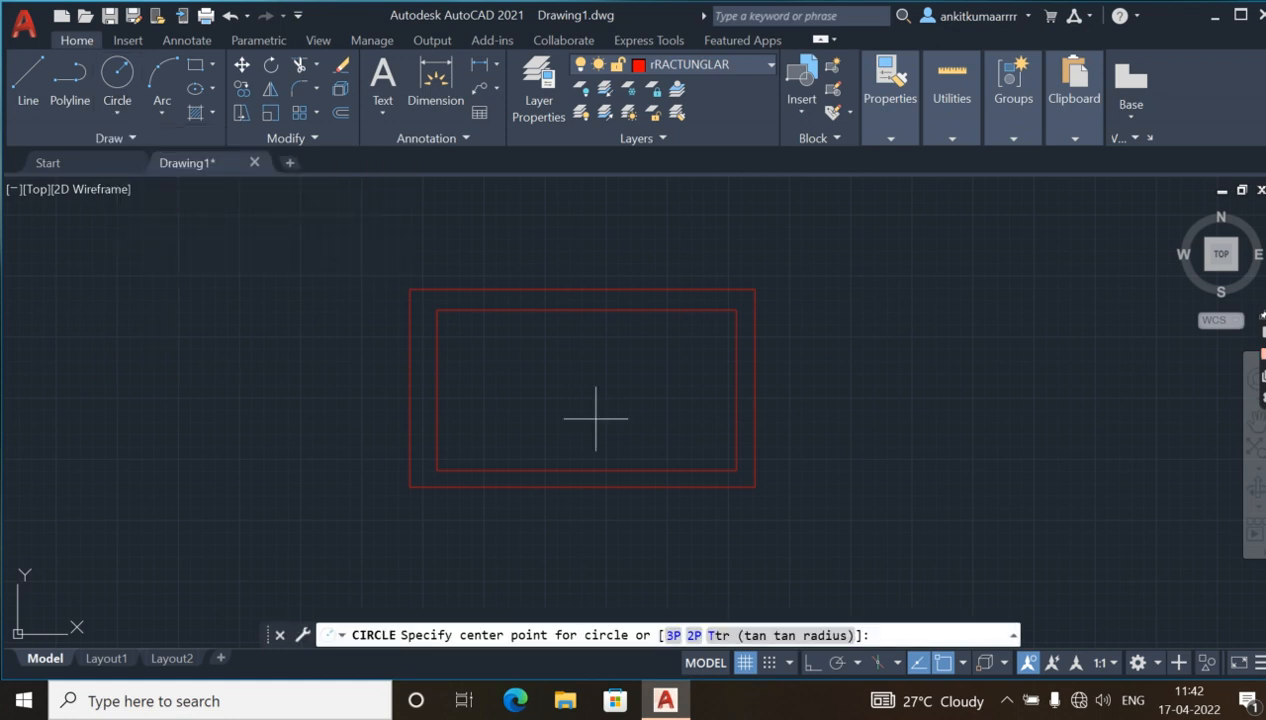
left_click(511, 353)
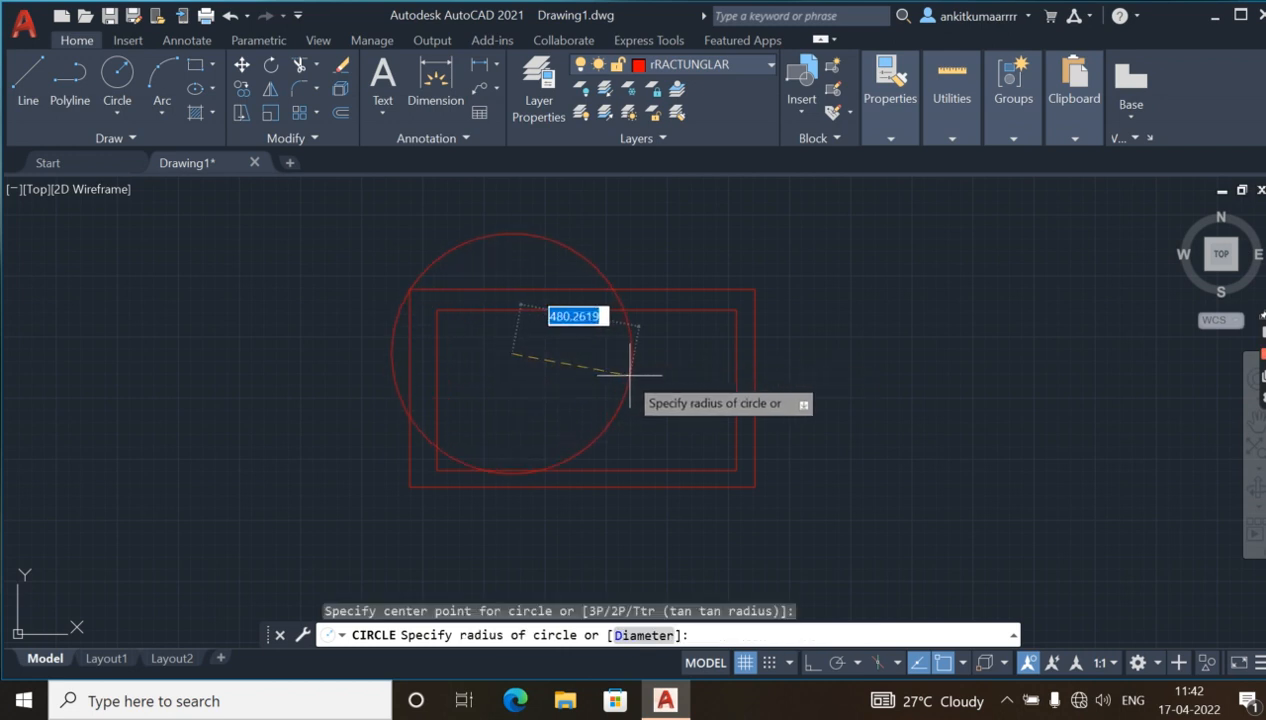
left_click(575, 343)
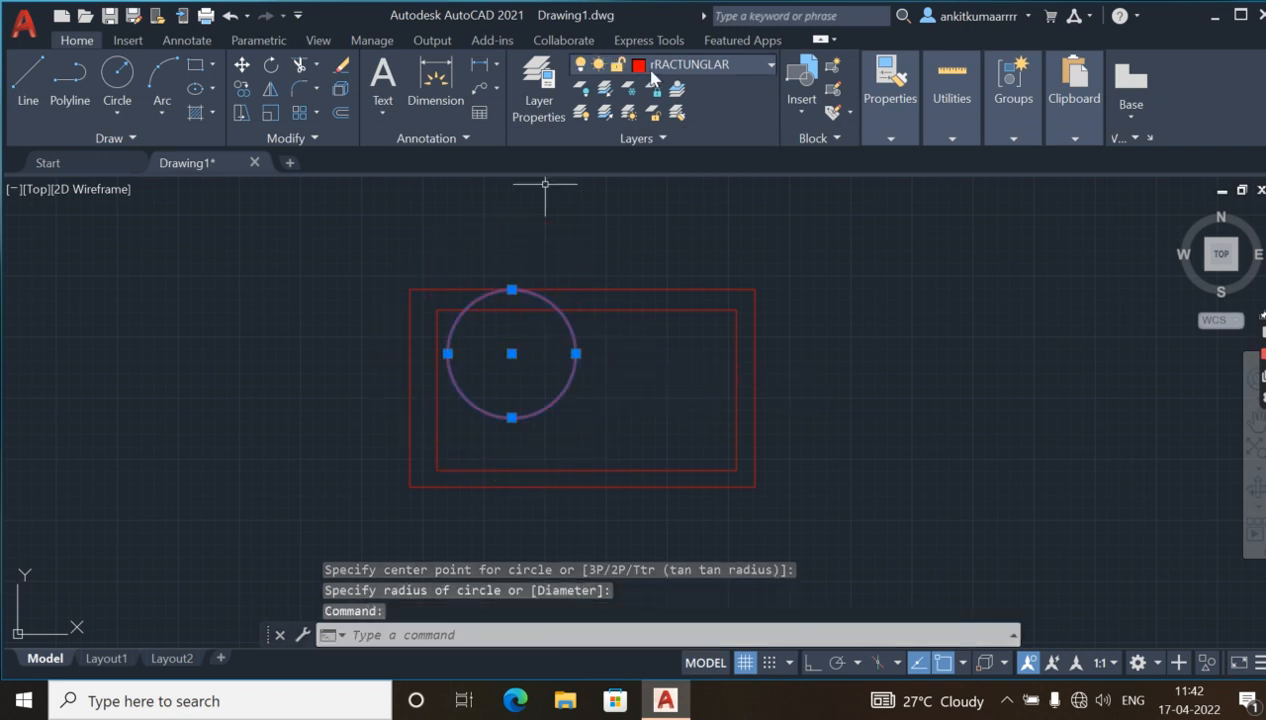
Make CIRCLE the current layer and close the layer manager.
left_click(538, 95)
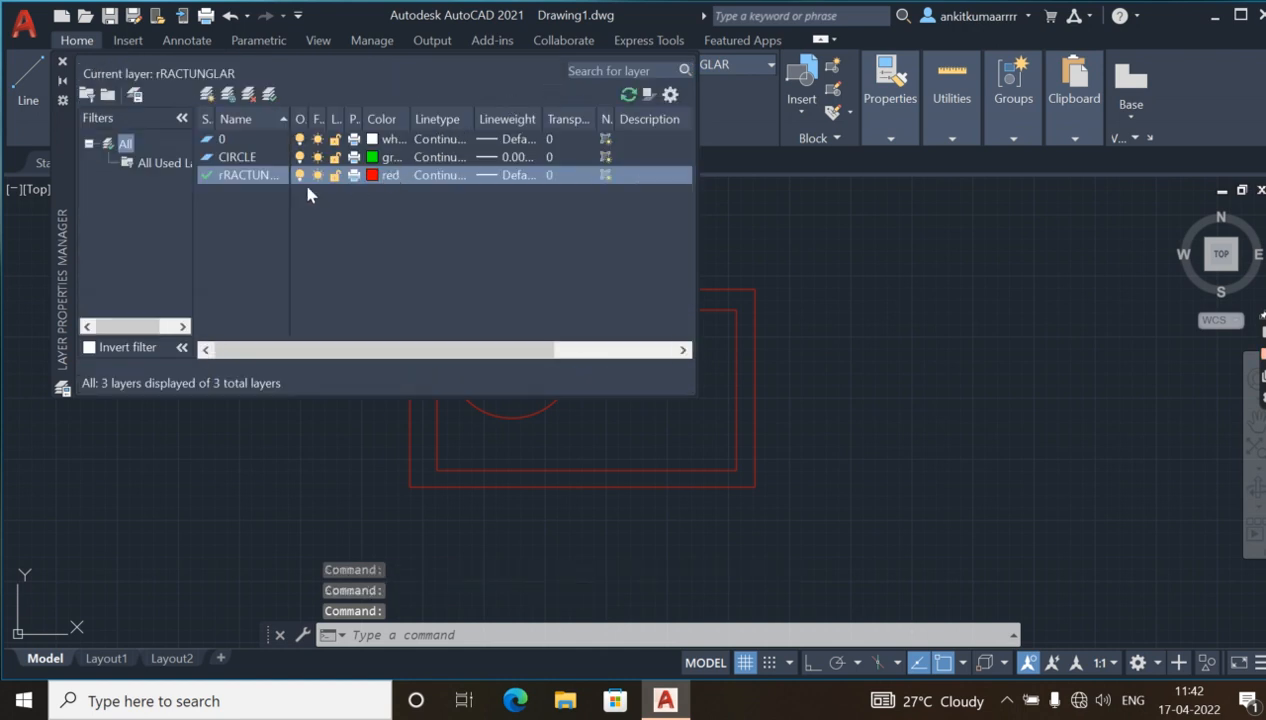
left_click(374, 158)
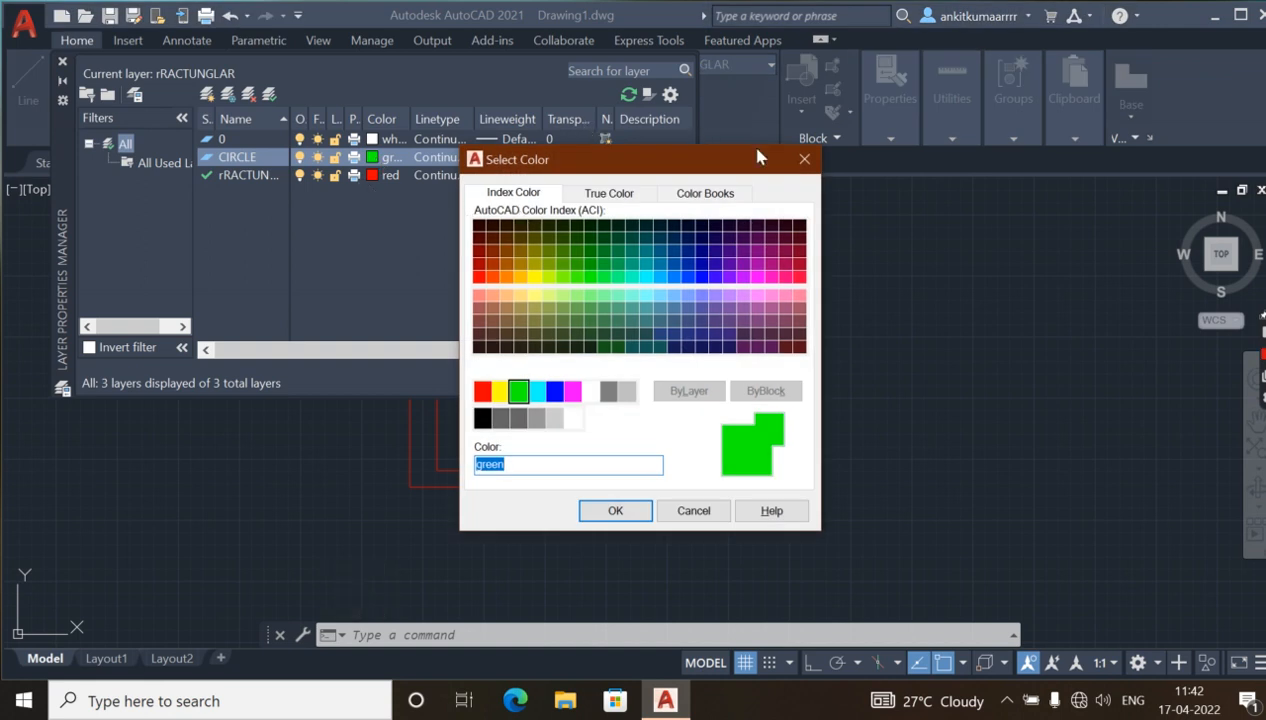
left_click(802, 160)
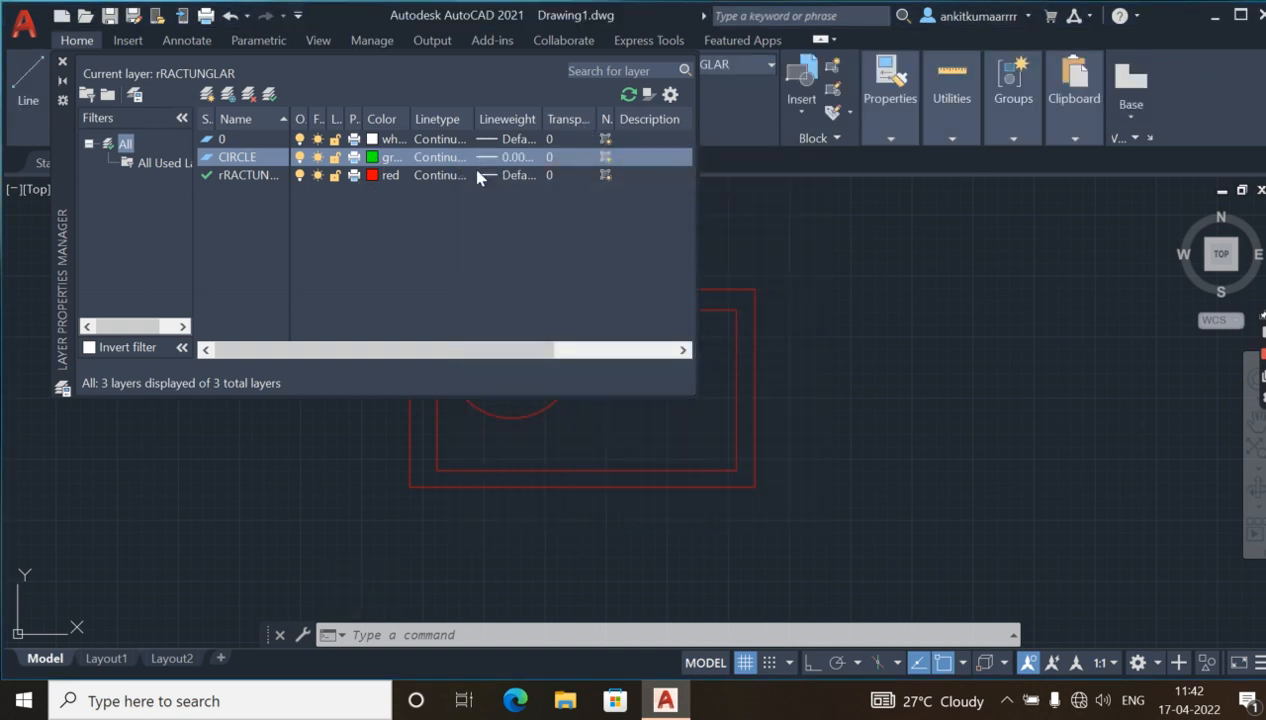
double_click(207, 158)
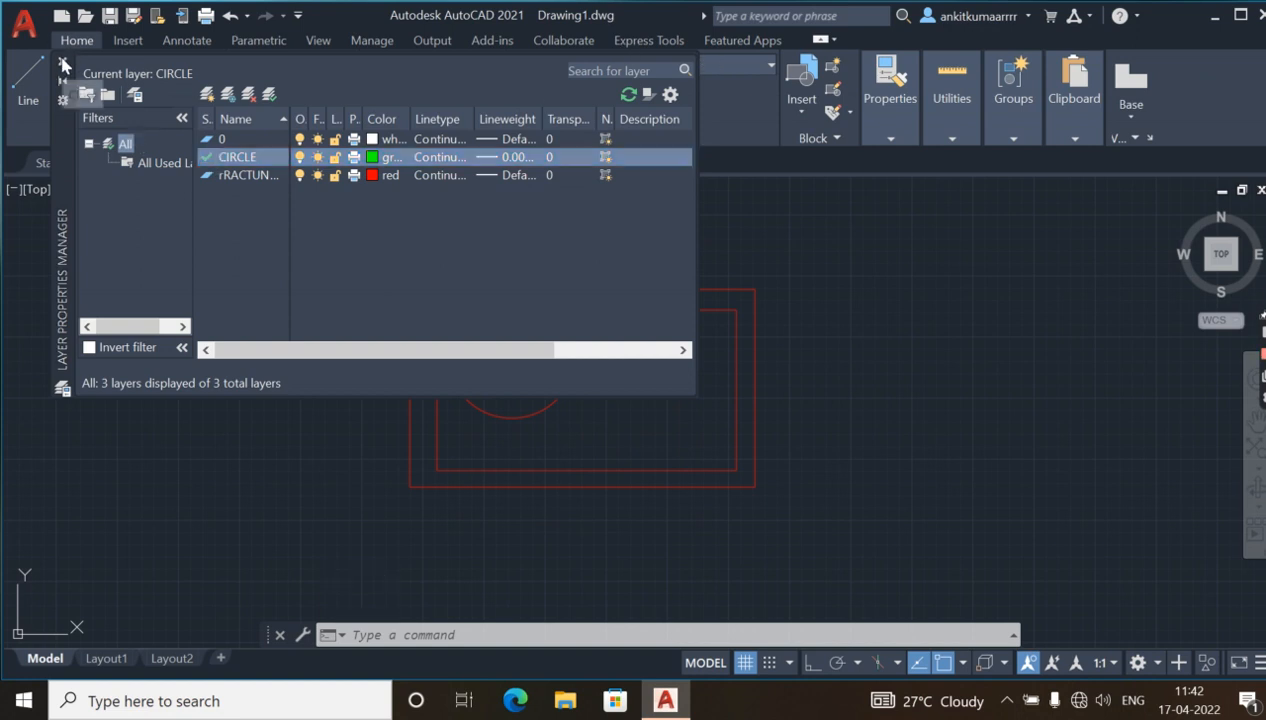
left_click(62, 61)
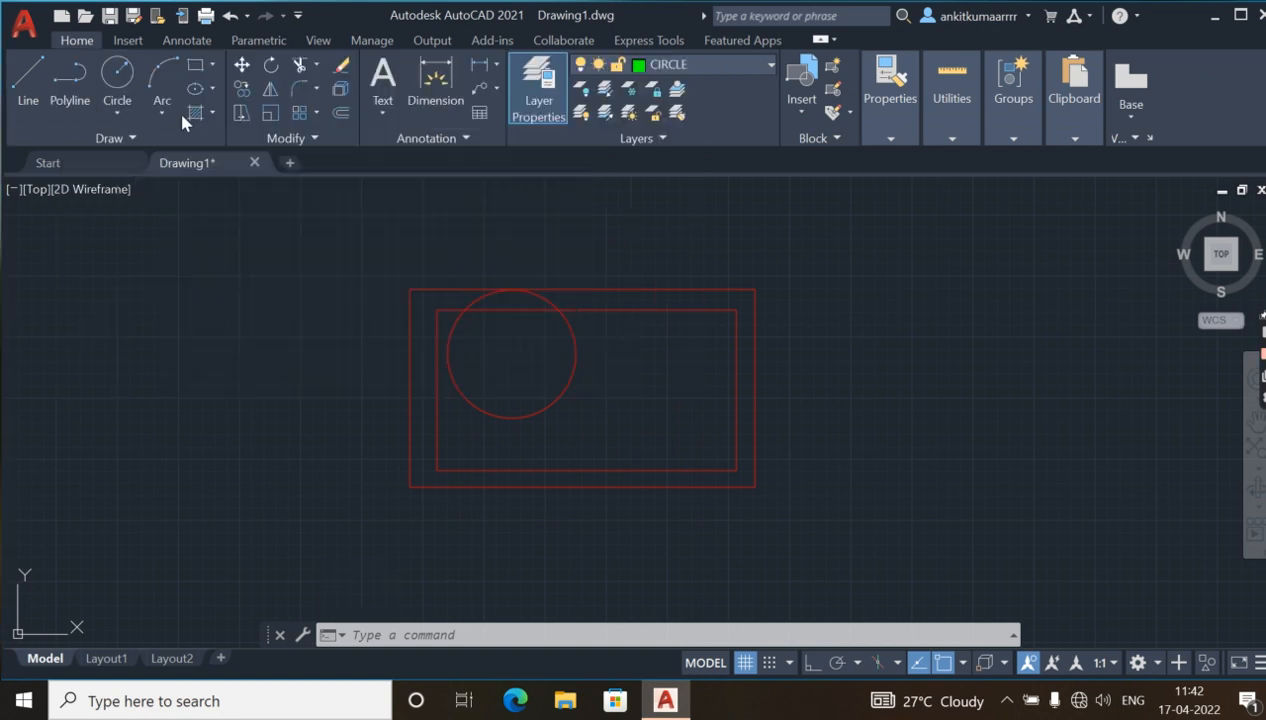
Delete the red circle and draw a larger center-radius circle on the CIRCLE layer, reaching from above the rectangles to the outer rectangle's bottom edge.
left_click(576, 347)
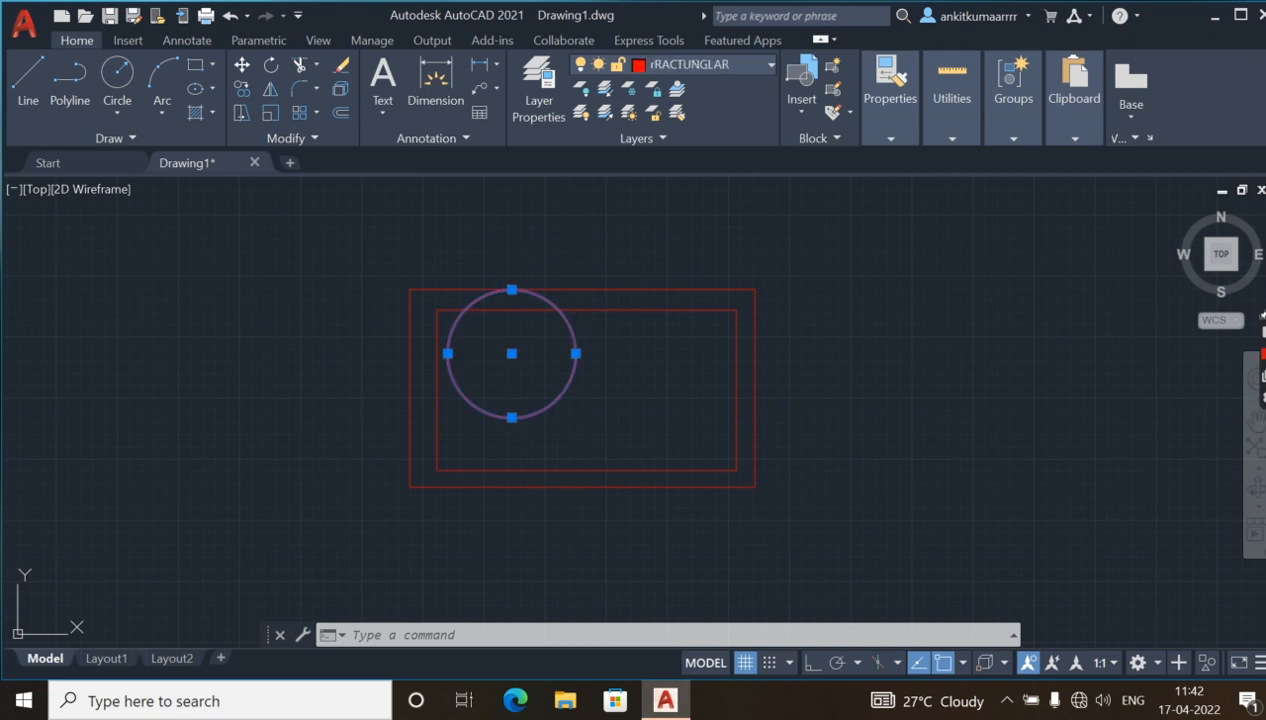
key("Delete")
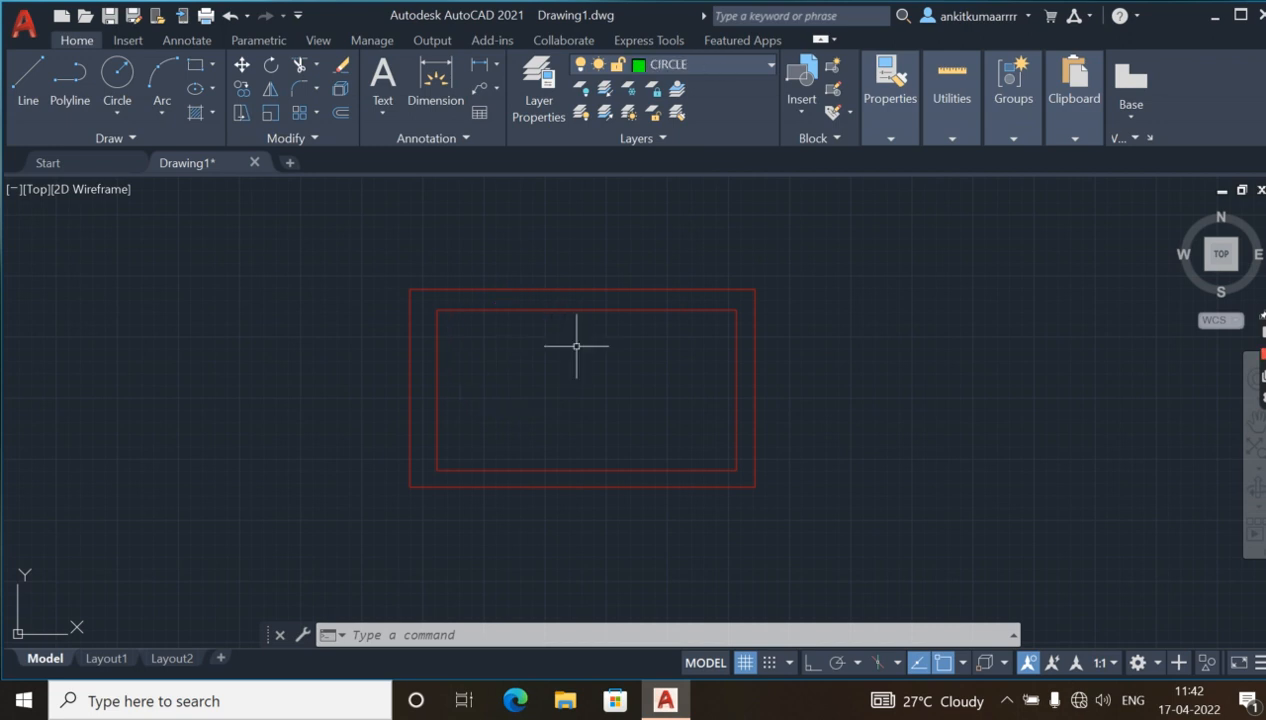
left_click(119, 113)
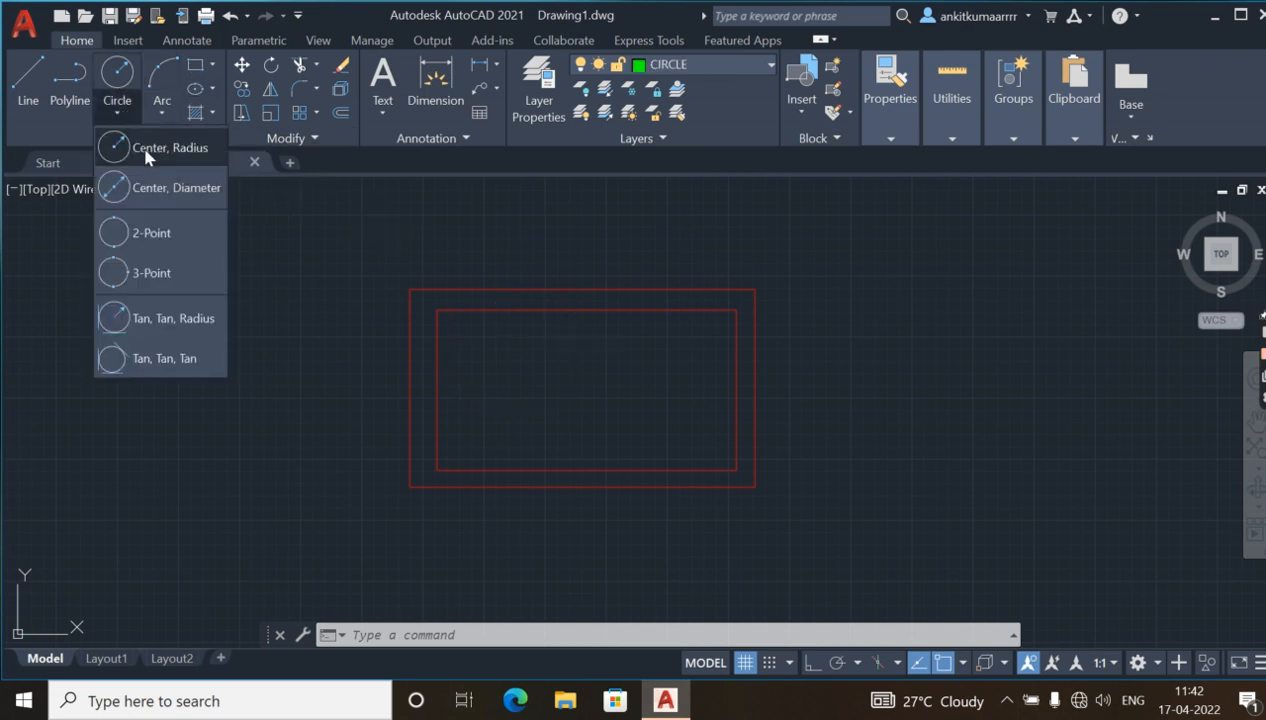
left_click(140, 150)
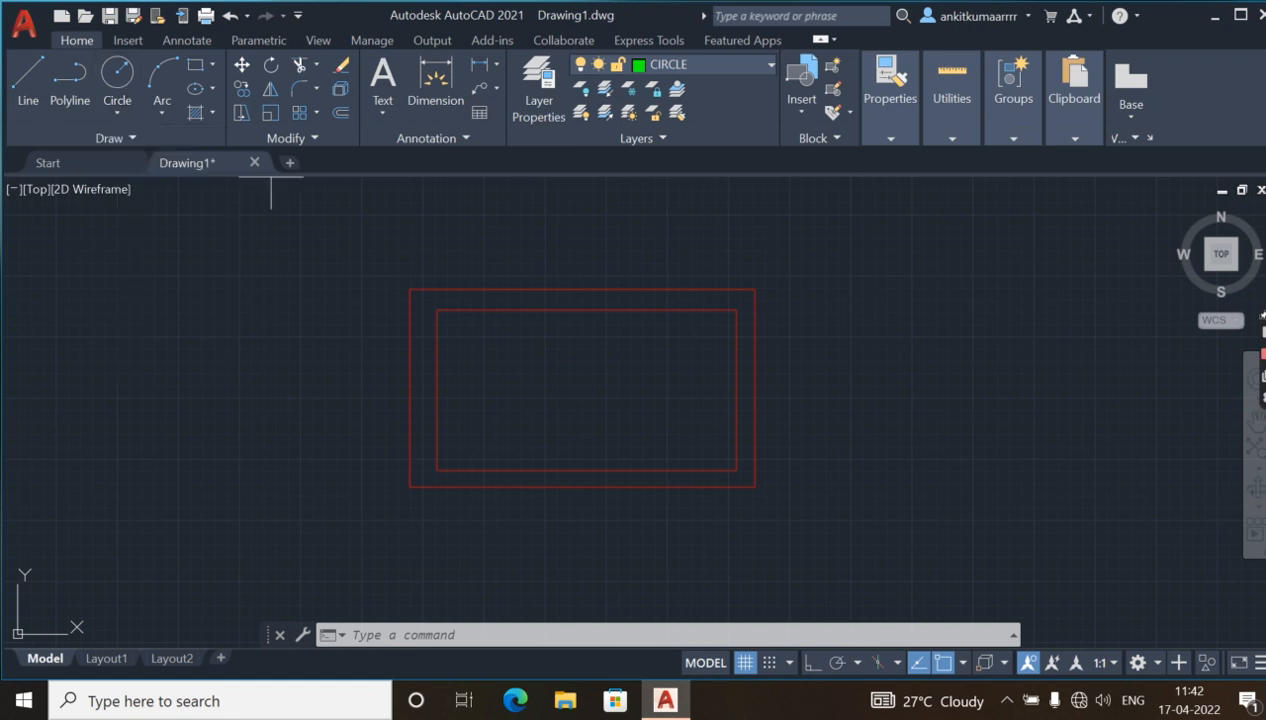
left_click(559, 355)
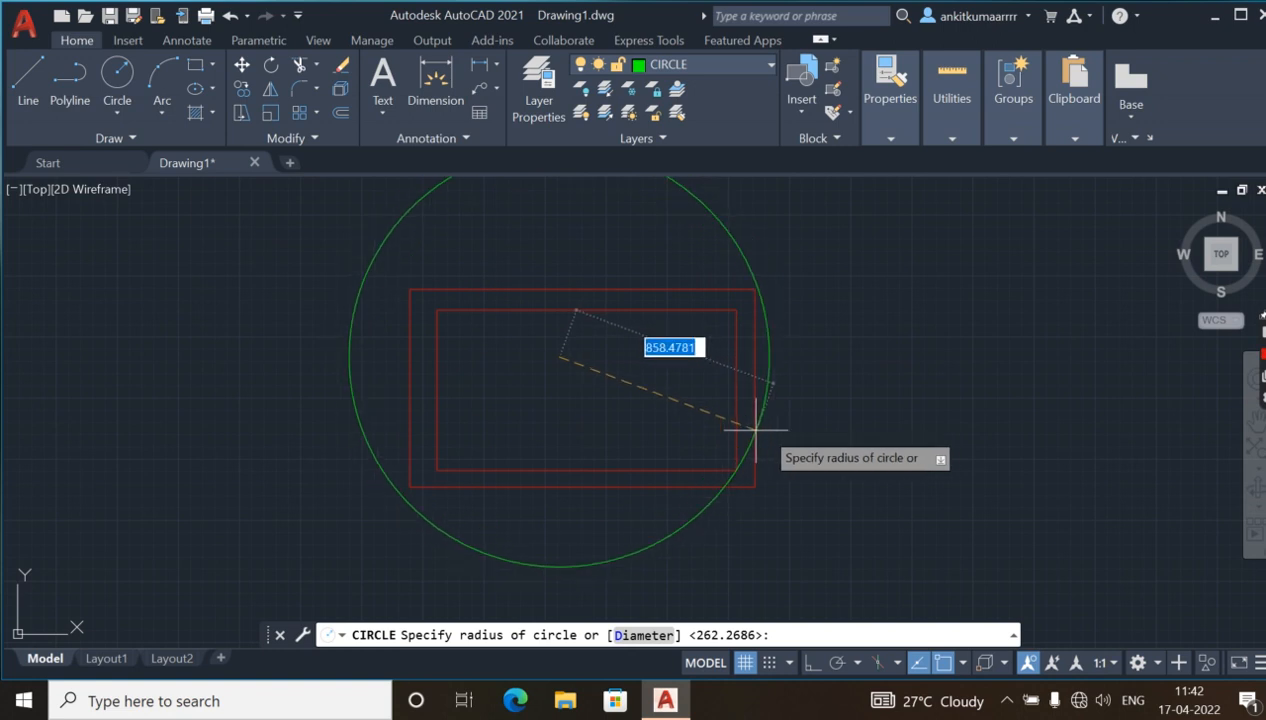
left_click(666, 430)
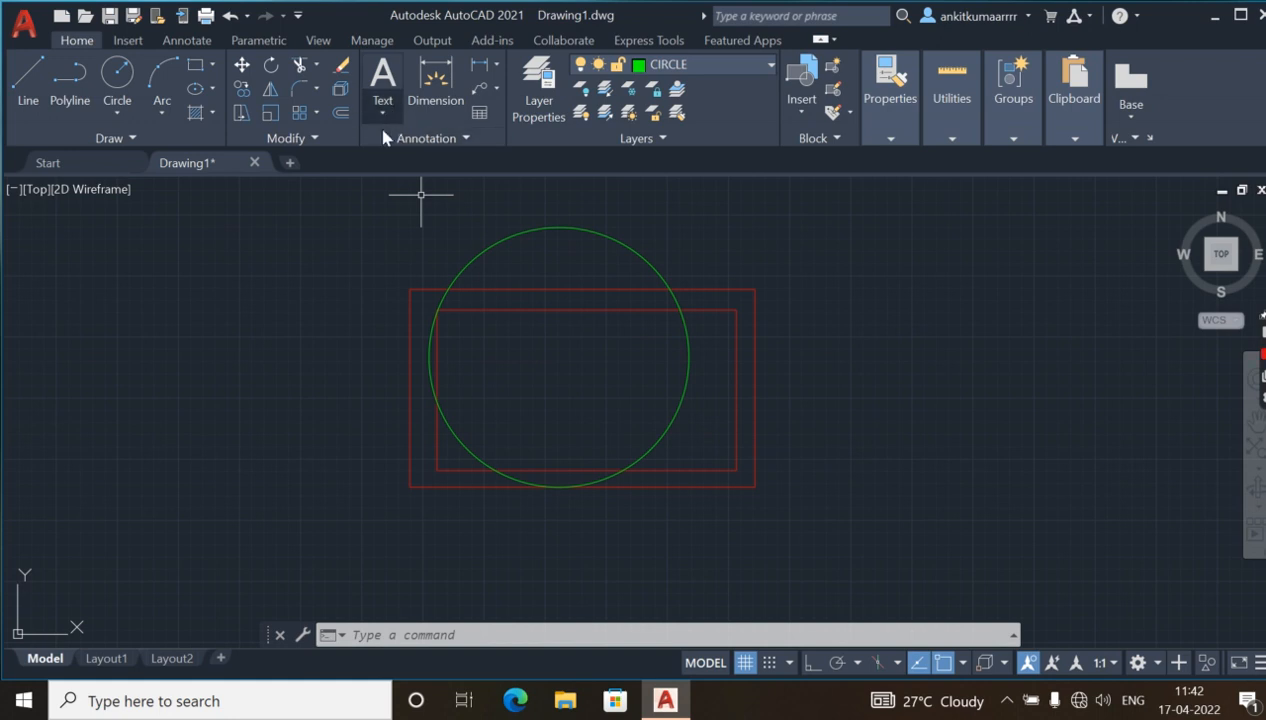
left_click(548, 116)
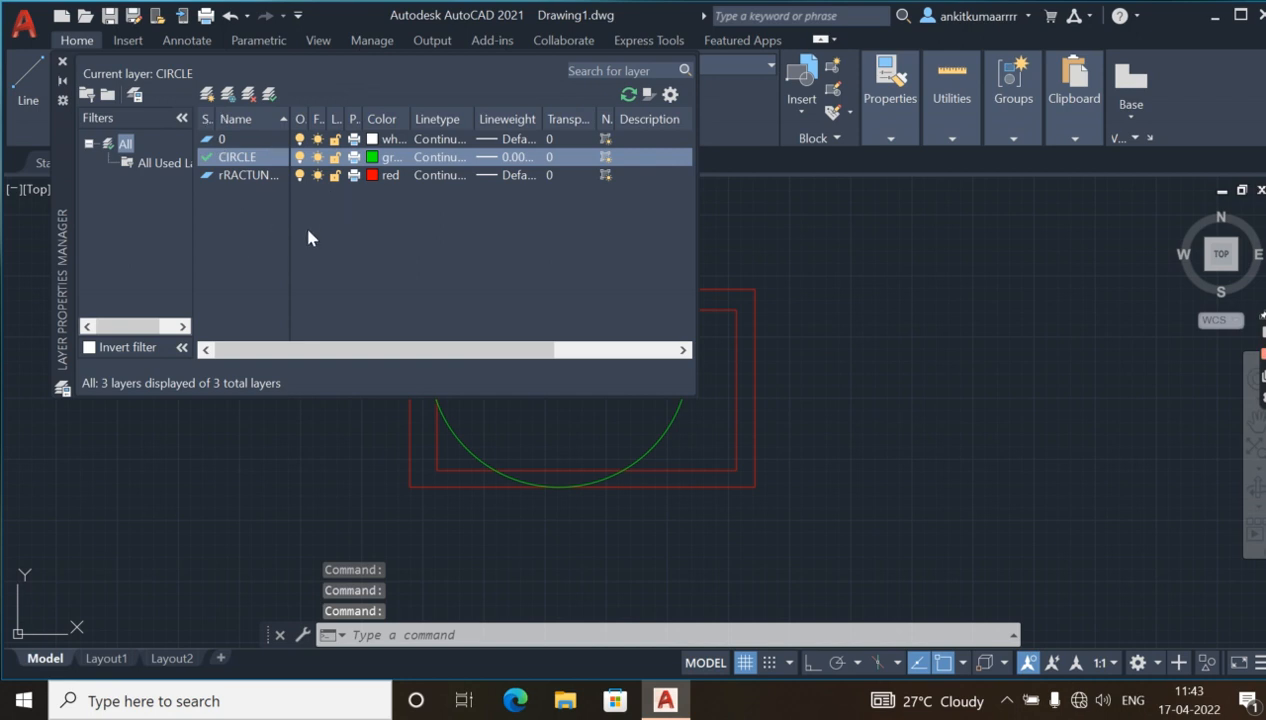
left_click(62, 63)
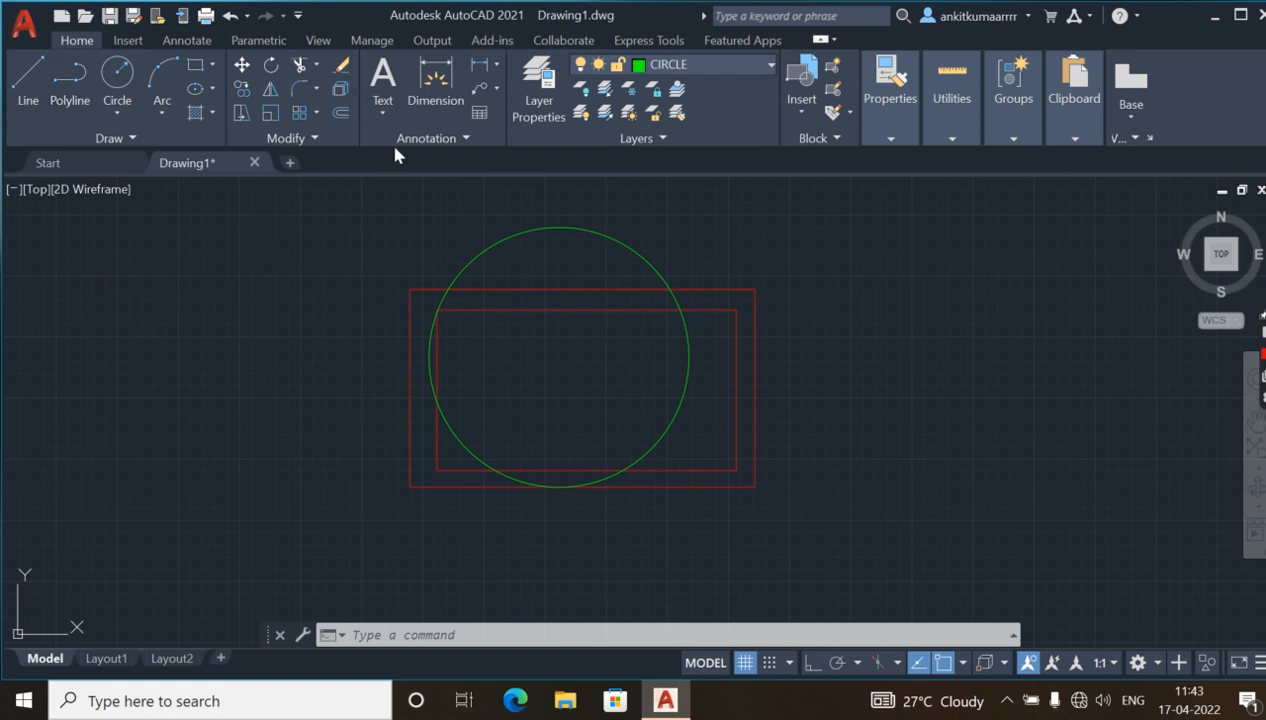